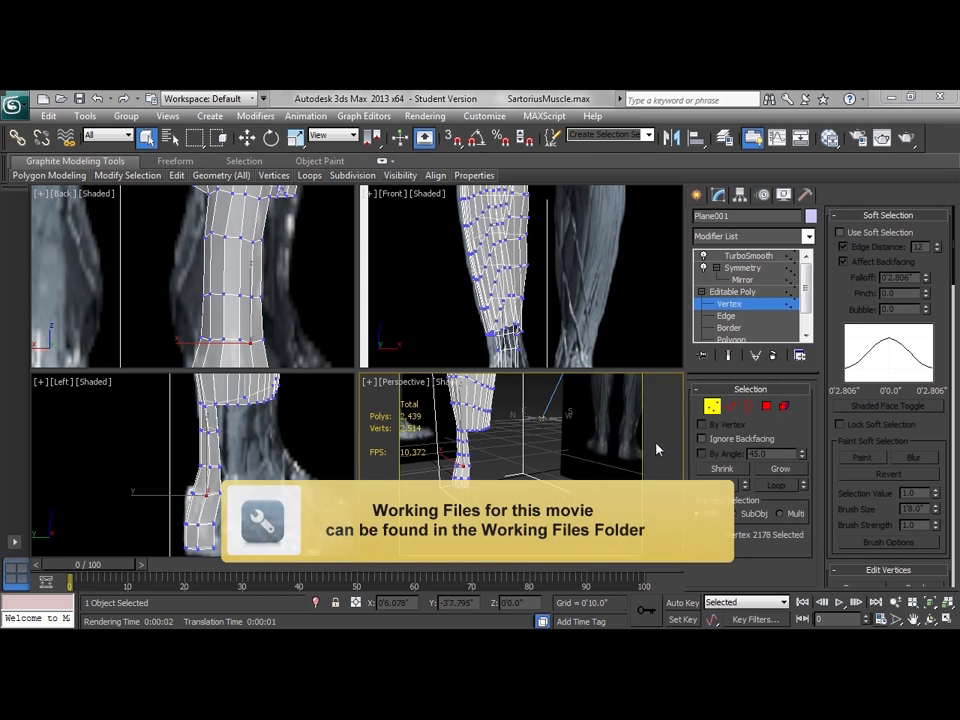
# - Examine the lower leg mesh and its open border at the ankle from several angles against the reference images
pyautogui.keyDown('alt'); pyautogui.moveTo(301, 454); pyautogui.dragTo(268, 461, button='middle'); pyautogui.keyUp('alt')
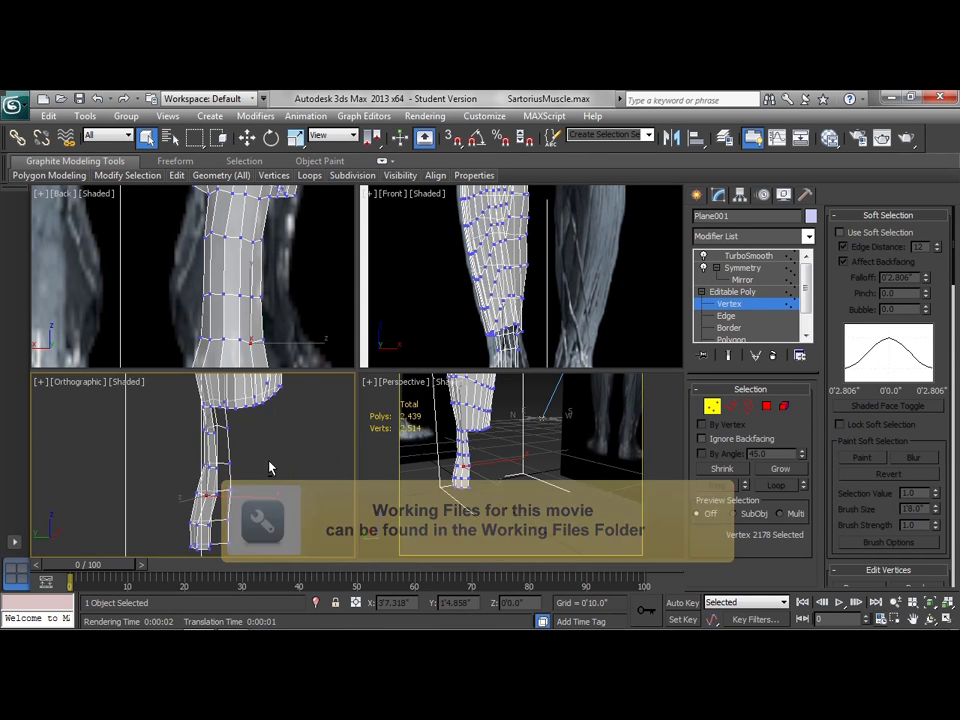
pyautogui.hotkey('shift', 'z')
pyautogui.moveTo(522, 475)
pyautogui.keyDown('alt'); pyautogui.mouseDown(button='middle')
pyautogui.moveTo(444, 474)
pyautogui.moveTo(534, 474)
pyautogui.moveTo(516, 484)
pyautogui.mouseUp(button='middle'); pyautogui.keyUp('alt')
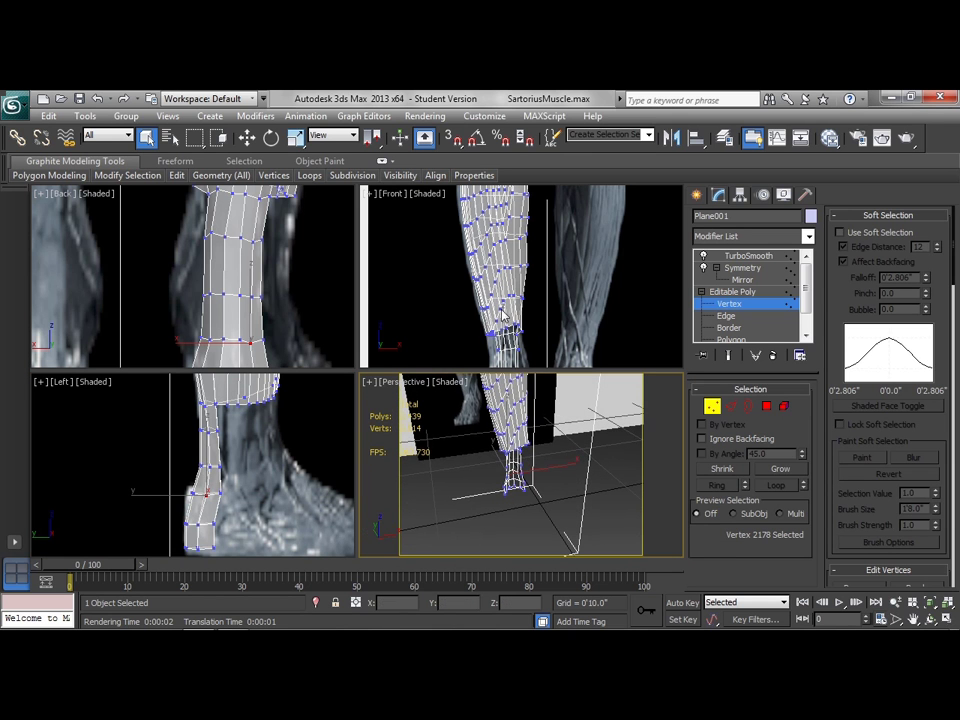
pyautogui.moveTo(308, 427); pyautogui.dragTo(281, 451, button='middle')
pyautogui.keyDown('alt'); pyautogui.moveTo(534, 465); pyautogui.dragTo(641, 453, button='middle'); pyautogui.keyUp('alt')
pyautogui.scroll(3, 549, 486)
pyautogui.scroll(1, 536, 469)
pyautogui.scroll(-1, 537, 468)
pyautogui.scroll(-2, 547, 461)
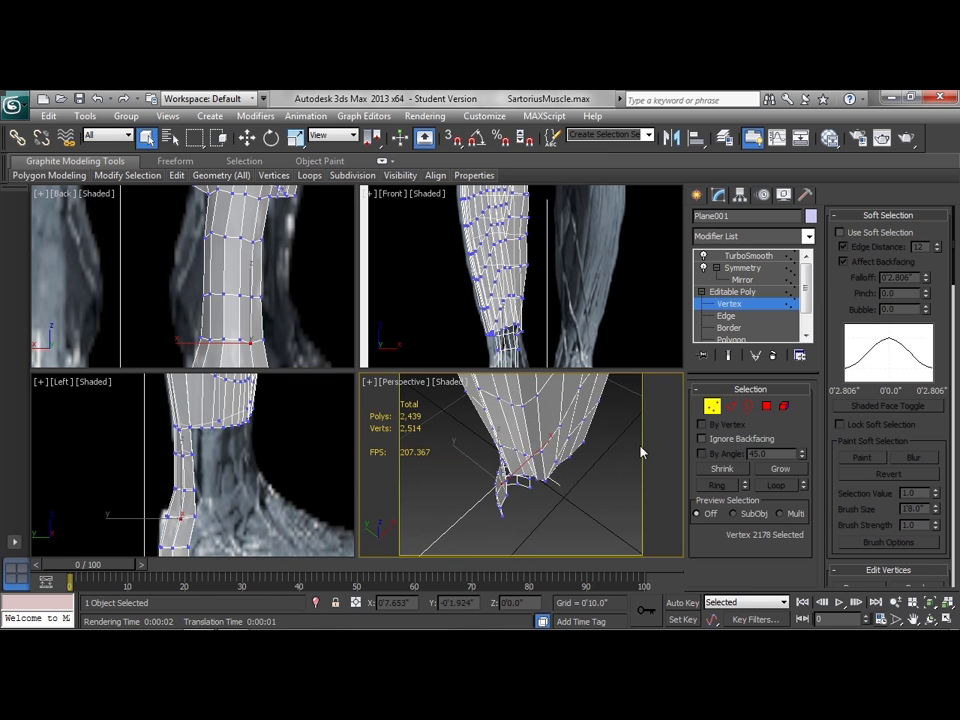
# - Move the vertices along the front lower border of the shin forward to even out its outline
pyautogui.keyDown('alt'); pyautogui.moveTo(562, 467); pyautogui.dragTo(547, 500, button='middle'); pyautogui.keyUp('alt')
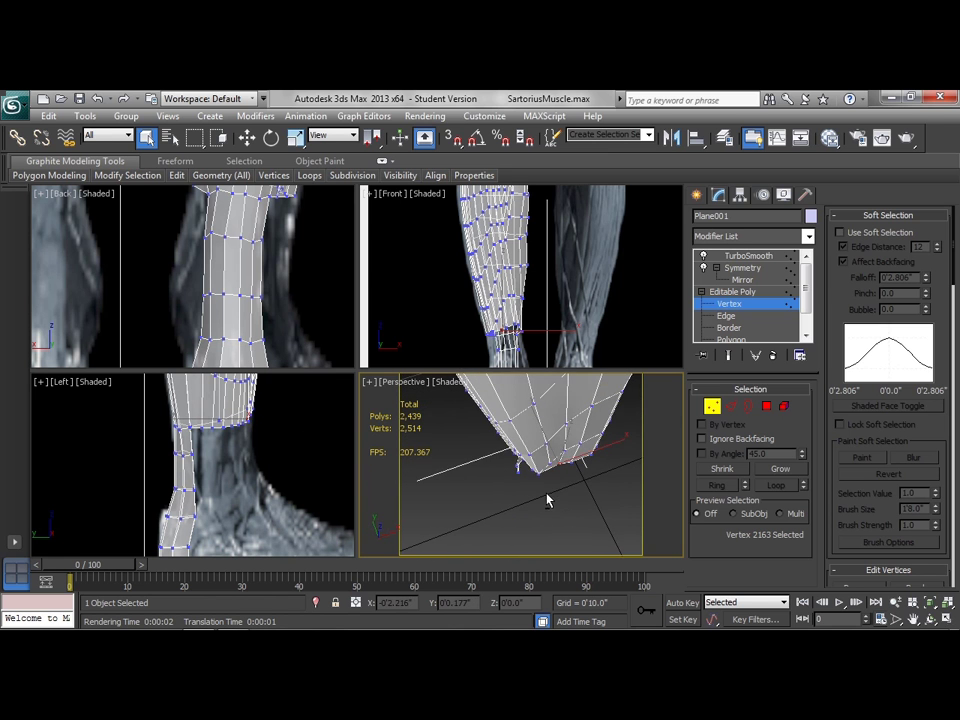
pyautogui.rightClick(541, 447)
pyautogui.click(565, 452)
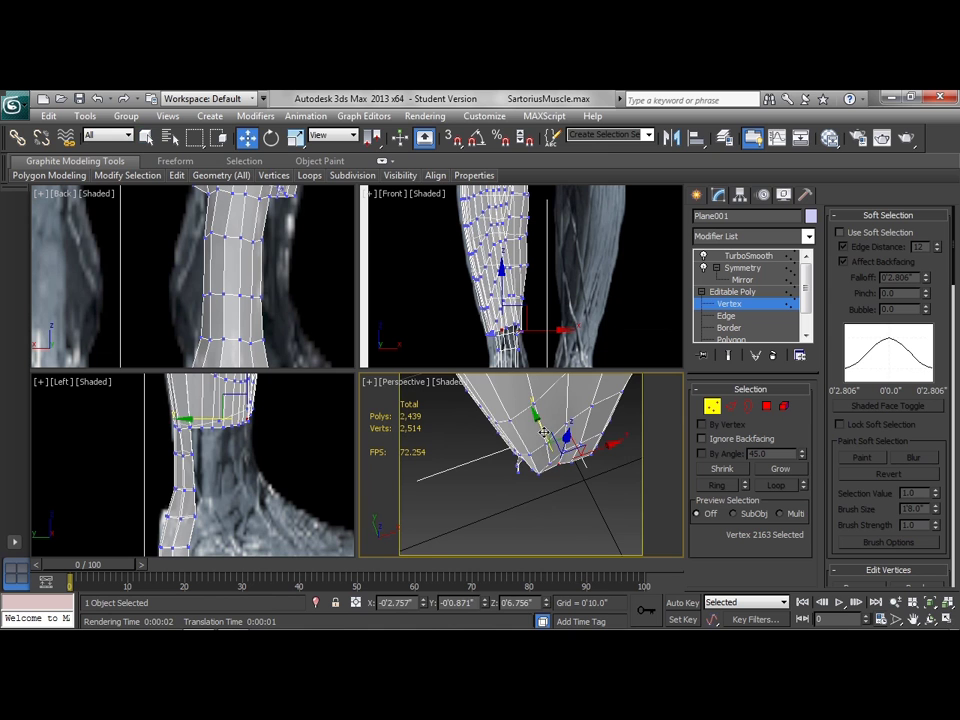
pyautogui.moveTo(545, 437); pyautogui.dragTo(545, 485)
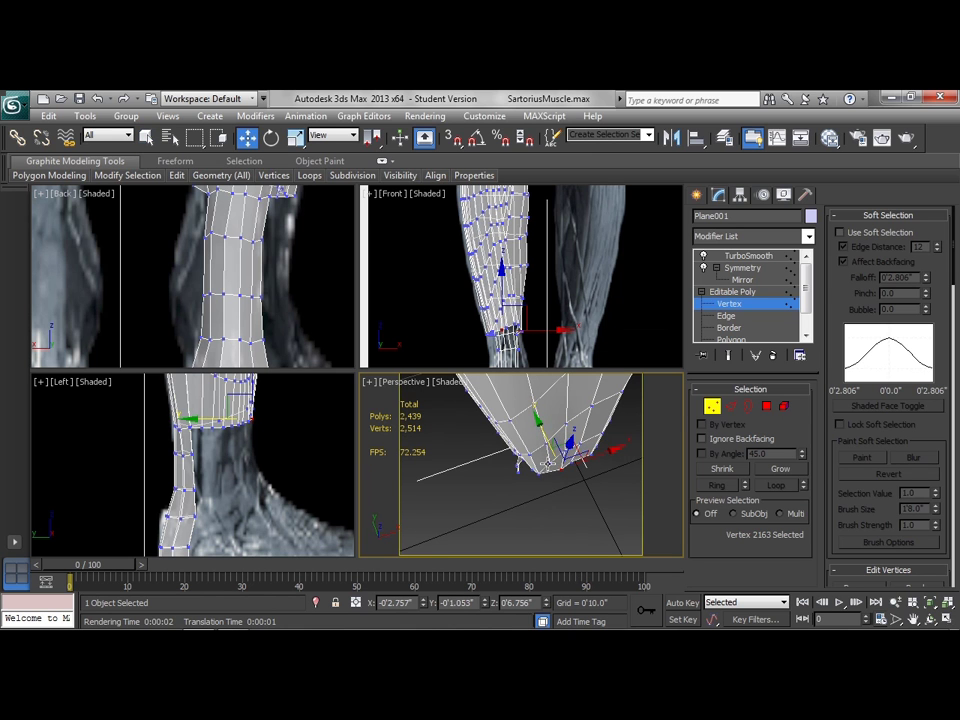
pyautogui.click(547, 463)
pyautogui.keyDown('ctrl'); pyautogui.click(538, 473); pyautogui.keyUp('ctrl')
# - Reposition the neighbouring vertices just above the shin's lower border to smooth the surface
pyautogui.keyDown('alt'); pyautogui.moveTo(539, 488); pyautogui.dragTo(556, 448, button='middle'); pyautogui.keyUp('alt')
pyautogui.click(576, 464)
pyautogui.keyDown('ctrl'); pyautogui.click(582, 435); pyautogui.keyUp('ctrl')
pyautogui.moveTo(552, 430); pyautogui.dragTo(551, 427)
# - Adjust the remaining vertices near the inner side of the shin's lower border for more even spacing
pyautogui.keyDown('alt'); pyautogui.moveTo(580, 474); pyautogui.dragTo(570, 532, button='middle'); pyautogui.keyUp('alt')
pyautogui.click(567, 448)
pyautogui.click(599, 480)
pyautogui.moveTo(629, 499); pyautogui.dragTo(626, 498)
pyautogui.click(609, 469)
pyautogui.keyDown('alt'); pyautogui.moveTo(626, 498); pyautogui.dragTo(593, 449, button='middle'); pyautogui.keyUp('alt')
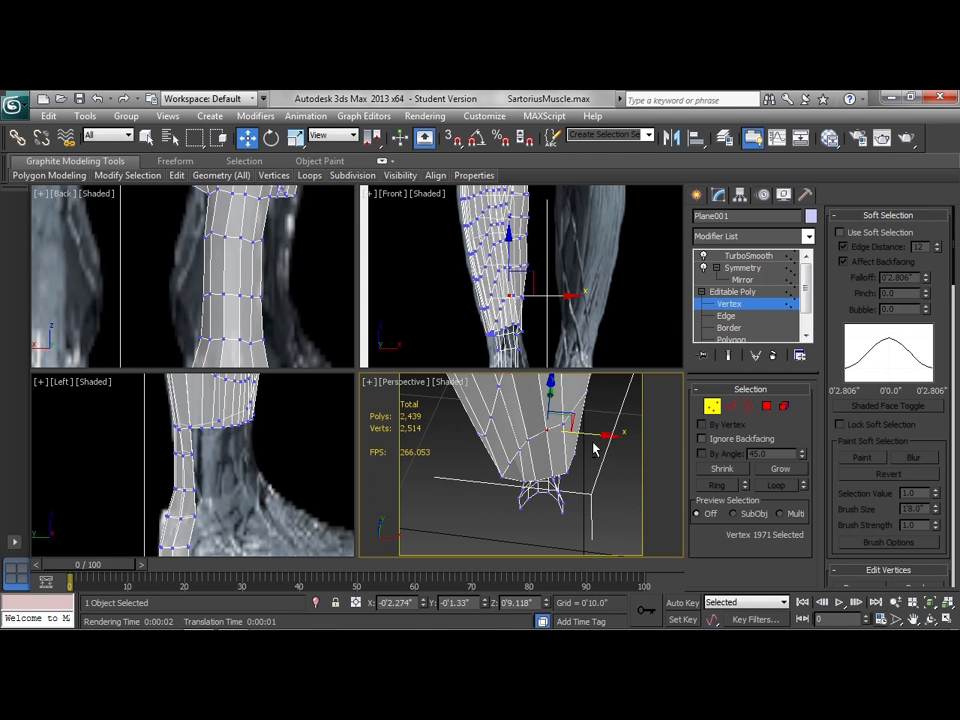
# - Select the five open border edges at the front of the lower shin
pyautogui.click(731, 408)
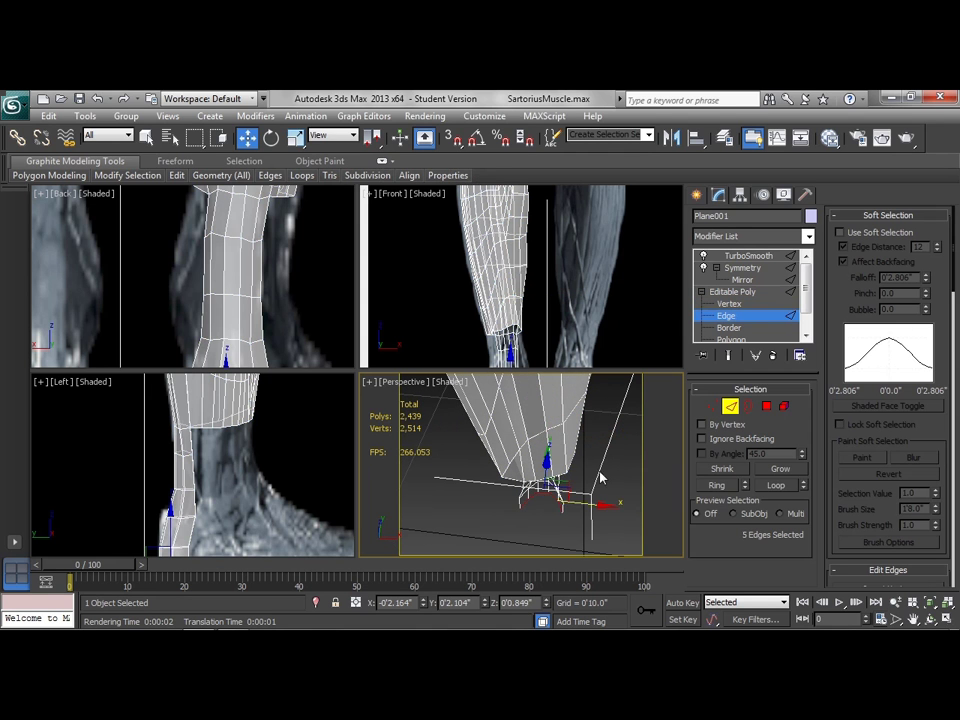
pyautogui.keyDown('ctrl'); pyautogui.click(528, 483); pyautogui.keyUp('ctrl')
pyautogui.keyDown('ctrl'); pyautogui.click(514, 485); pyautogui.keyUp('ctrl')
pyautogui.keyDown('alt'); pyautogui.moveTo(530, 484); pyautogui.dragTo(576, 511, button='middle'); pyautogui.keyUp('alt')
pyautogui.keyDown('ctrl'); pyautogui.click(502, 498); pyautogui.keyUp('ctrl')
# - Extend the selected edges down the front of the ankle and rotate them to follow the reference
pyautogui.moveTo(260, 440); pyautogui.dragTo(262, 458, button='middle')
pyautogui.rightClick(271, 460)
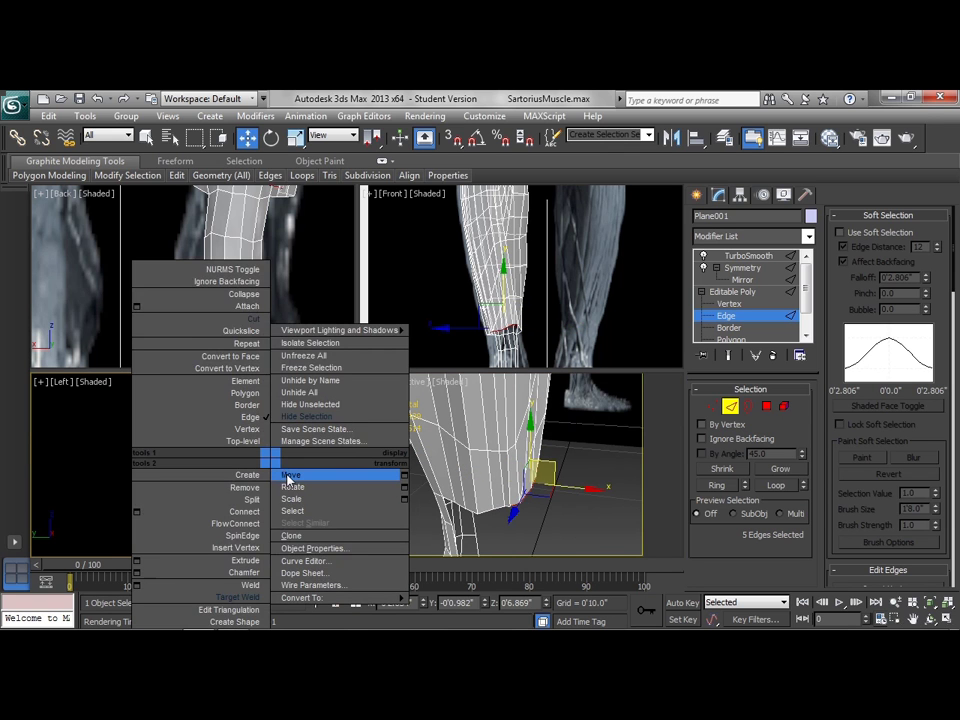
pyautogui.click(287, 476)
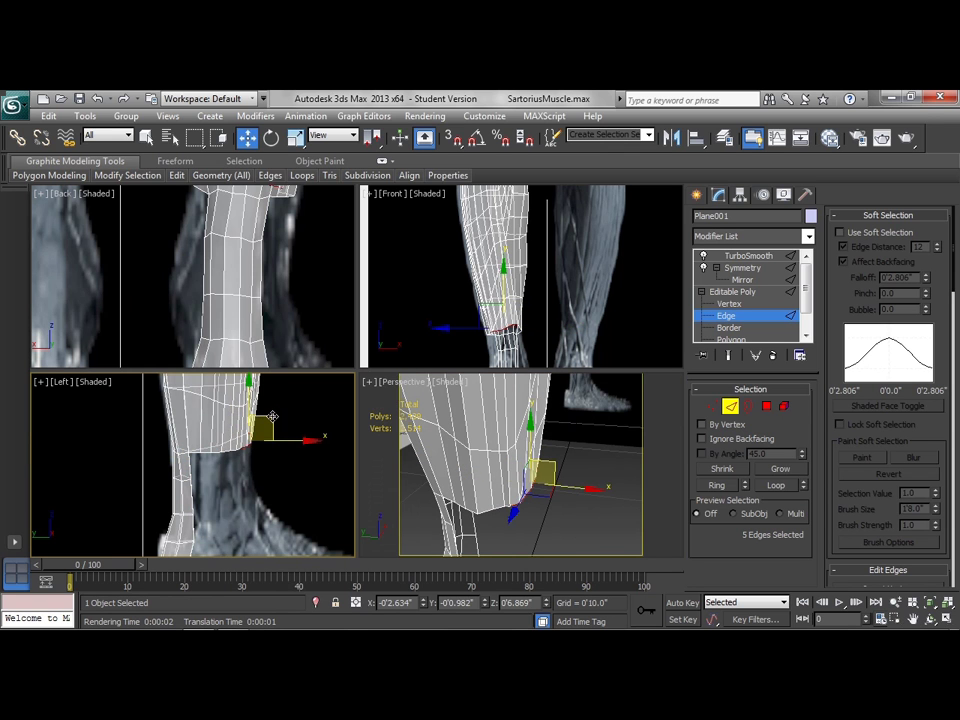
pyautogui.rightClick(282, 466)
pyautogui.click(315, 497)
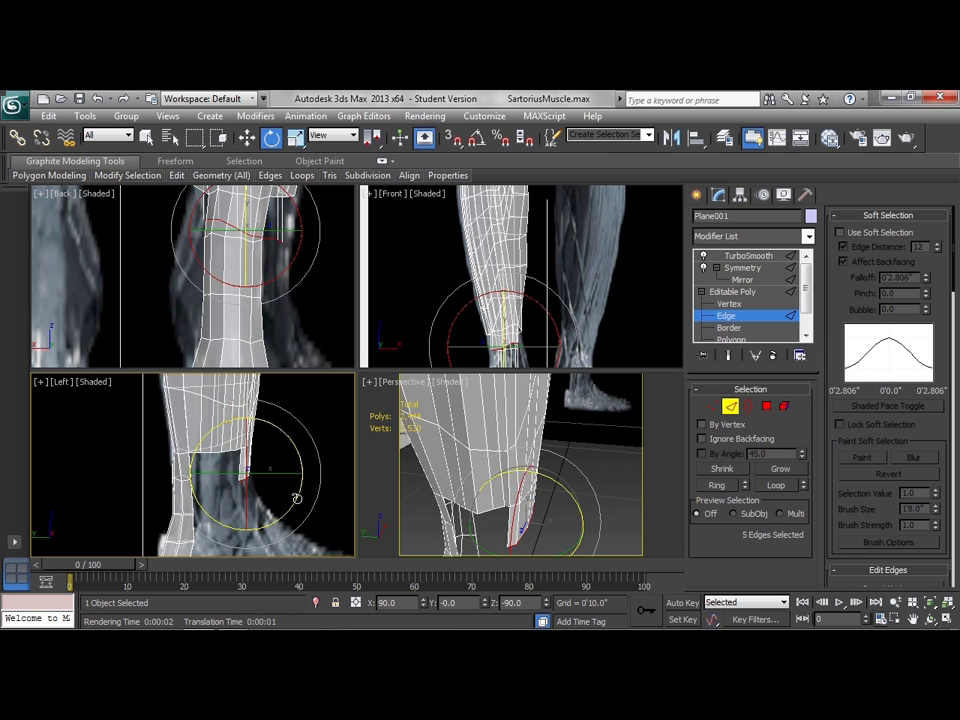
pyautogui.moveTo(297, 498); pyautogui.dragTo(304, 474)
# - Extend the edges down to the ankle bend and rotate them toward the slope of the foot
pyautogui.rightClick(281, 455)
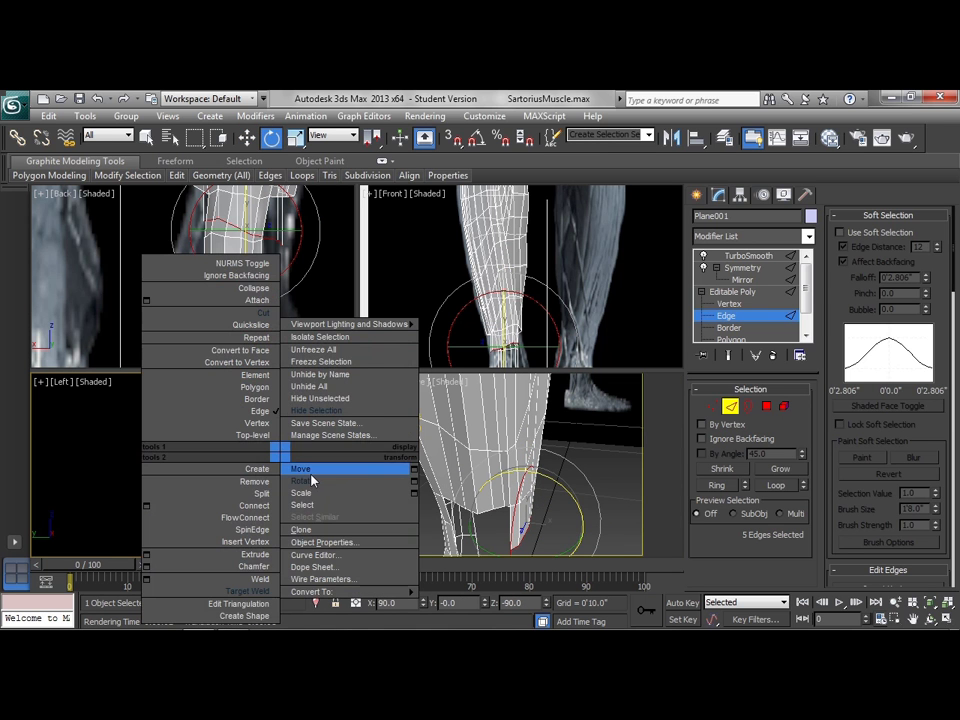
pyautogui.click(306, 469)
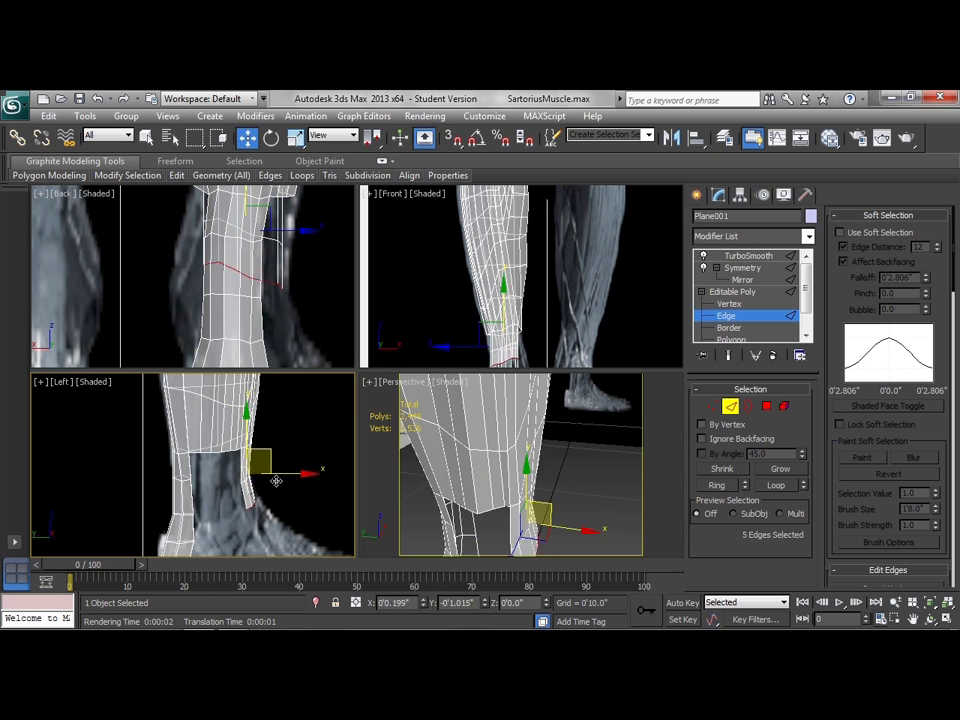
pyautogui.moveTo(281, 482); pyautogui.dragTo(311, 506)
pyautogui.rightClick(307, 458)
pyautogui.click(328, 488)
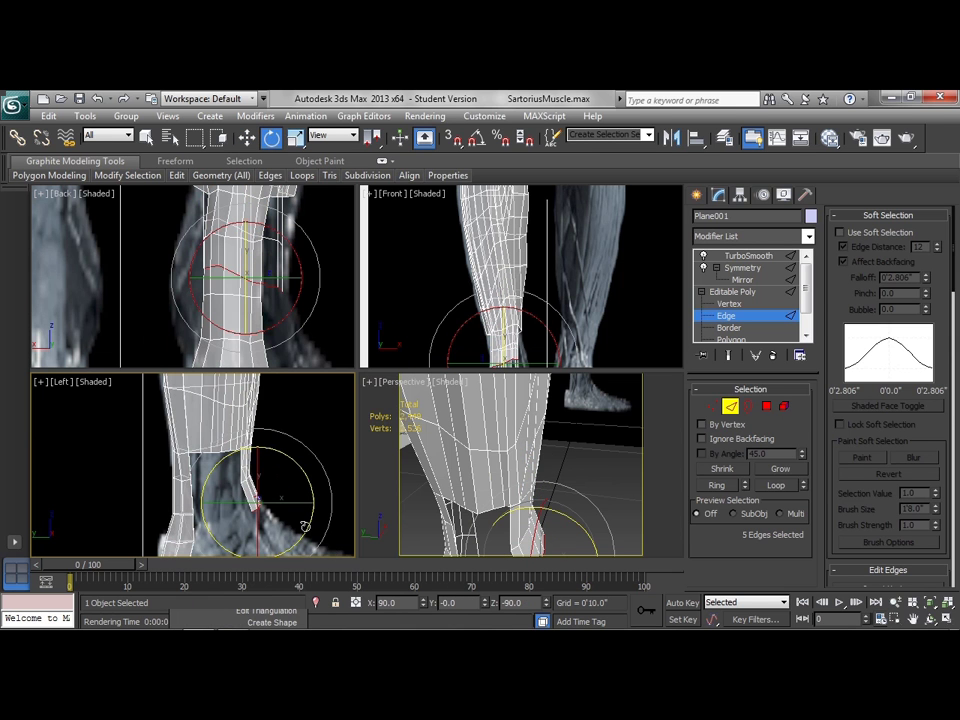
# - Extend the edges forward onto the instep and rotate them to match the foot's surface
pyautogui.rightClick(262, 427)
pyautogui.click(277, 441)
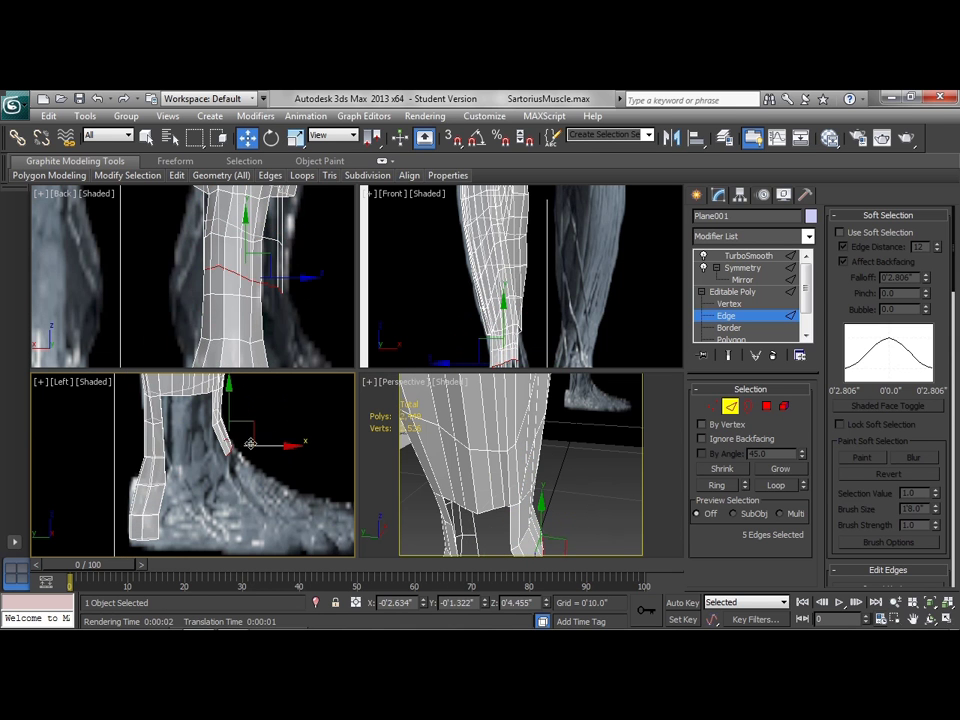
pyautogui.moveTo(277, 445); pyautogui.dragTo(279, 447)
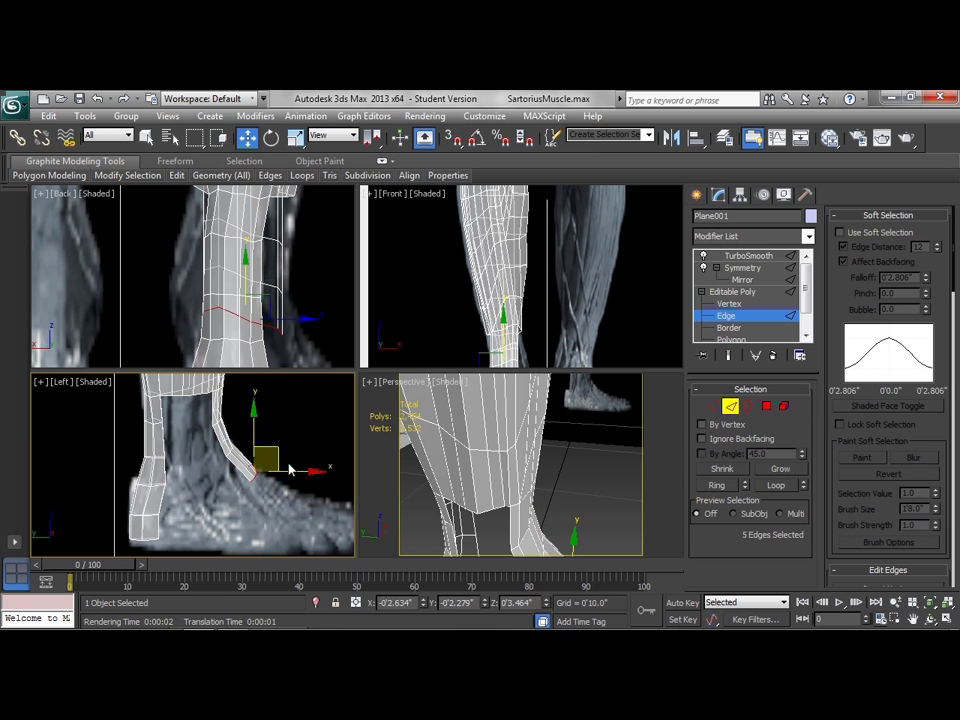
pyautogui.rightClick(280, 447)
pyautogui.click(325, 485)
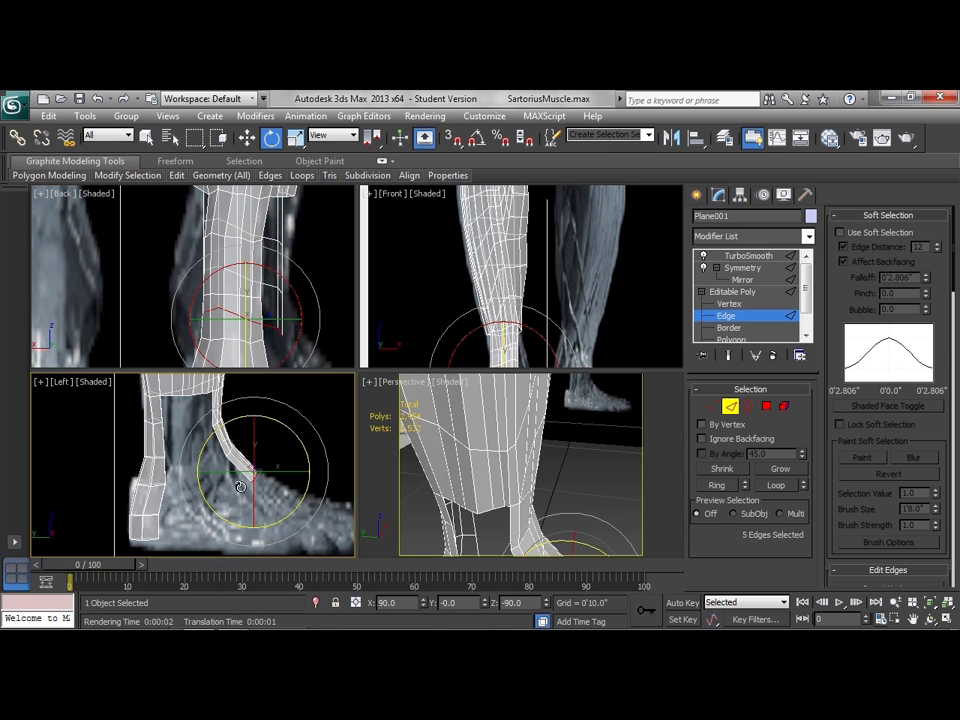
# - Extend the edges farther forward along the top of the foot toward the toes
pyautogui.rightClick(270, 451)
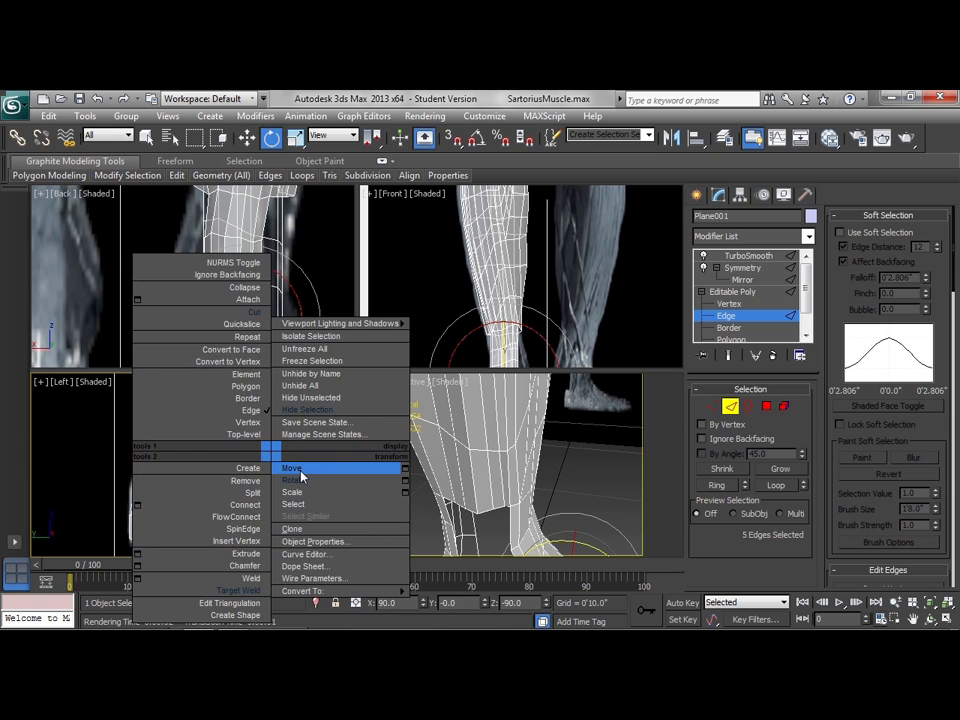
pyautogui.click(301, 477)
pyautogui.moveTo(308, 470); pyautogui.dragTo(322, 480)
# - Enable soft selection for the strip's end edges with a falloff of about 0'4.069"
pyautogui.moveTo(533, 543); pyautogui.dragTo(525, 501, button='middle')
pyautogui.moveTo(538, 321); pyautogui.dragTo(545, 254, button='middle')
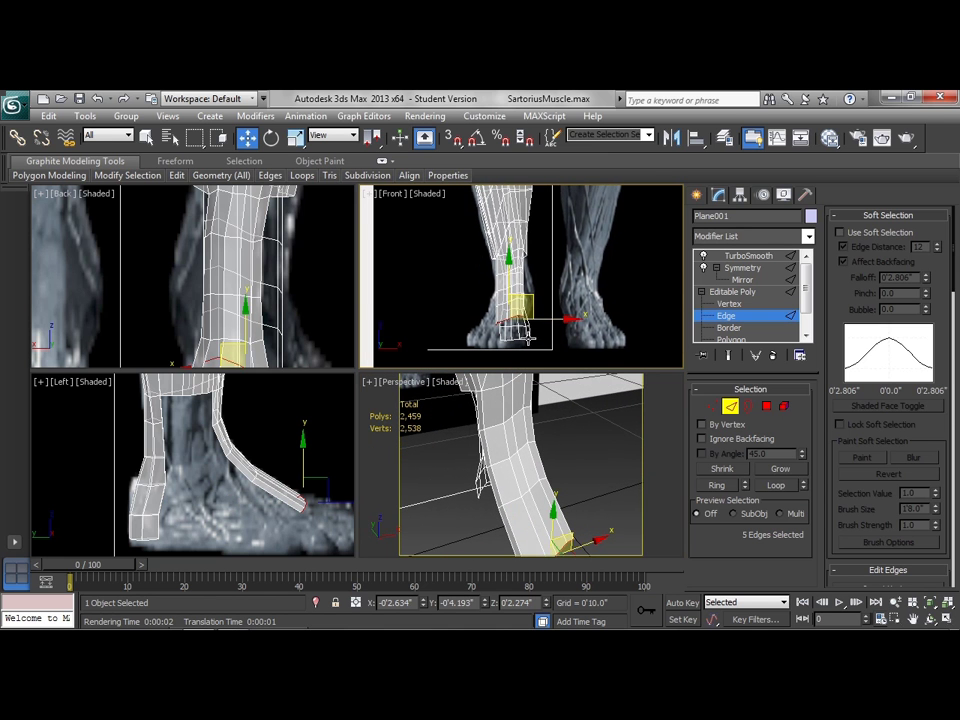
pyautogui.scroll(3, 497, 337)
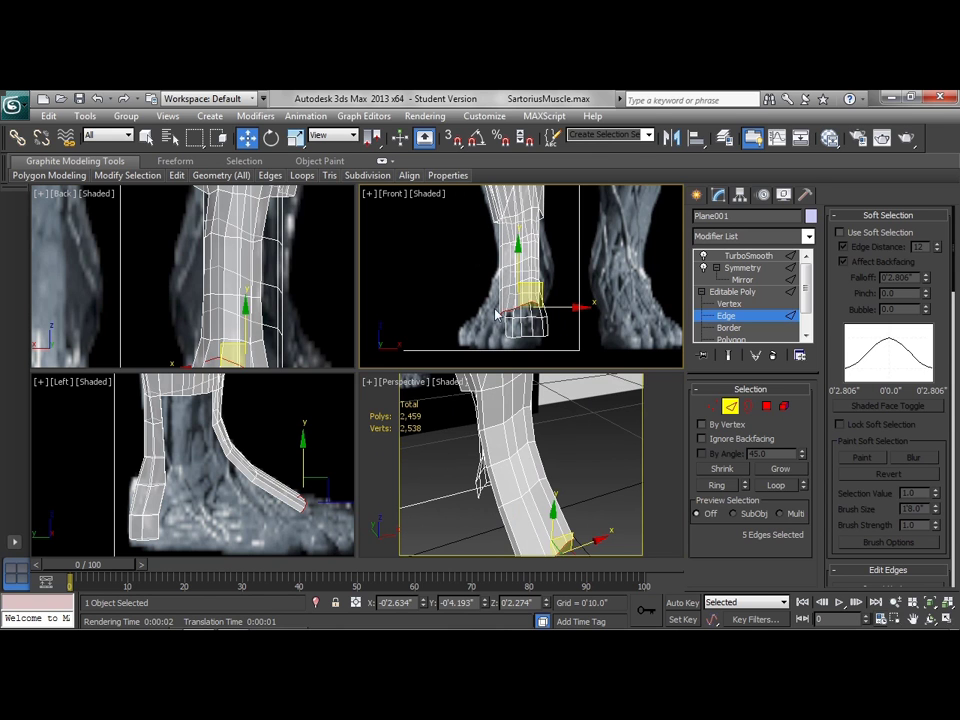
pyautogui.rightClick(557, 318)
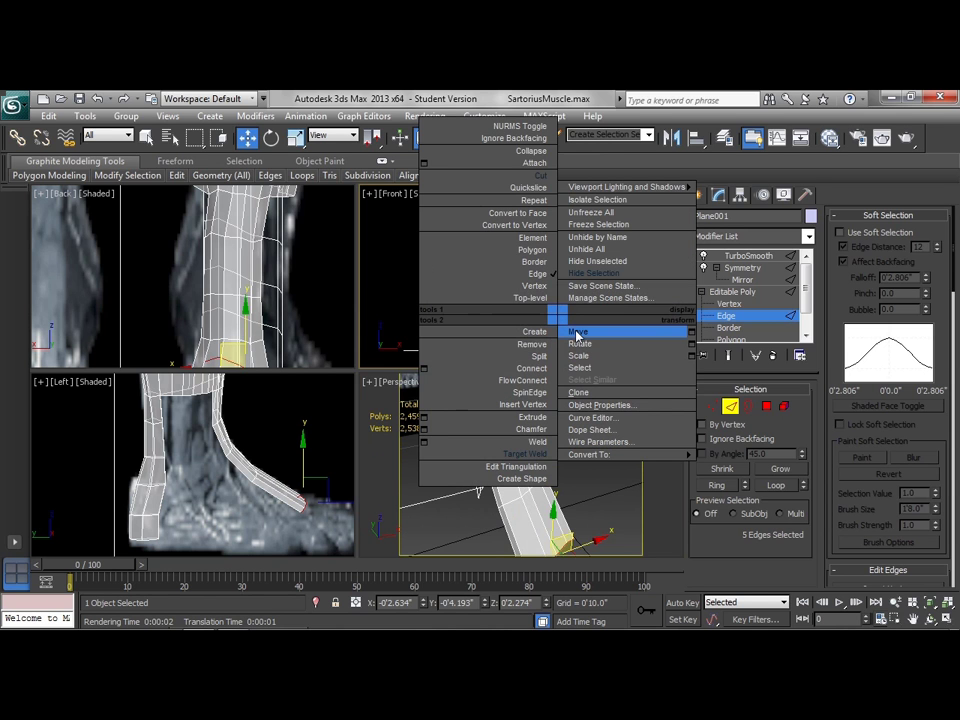
pyautogui.click(576, 333)
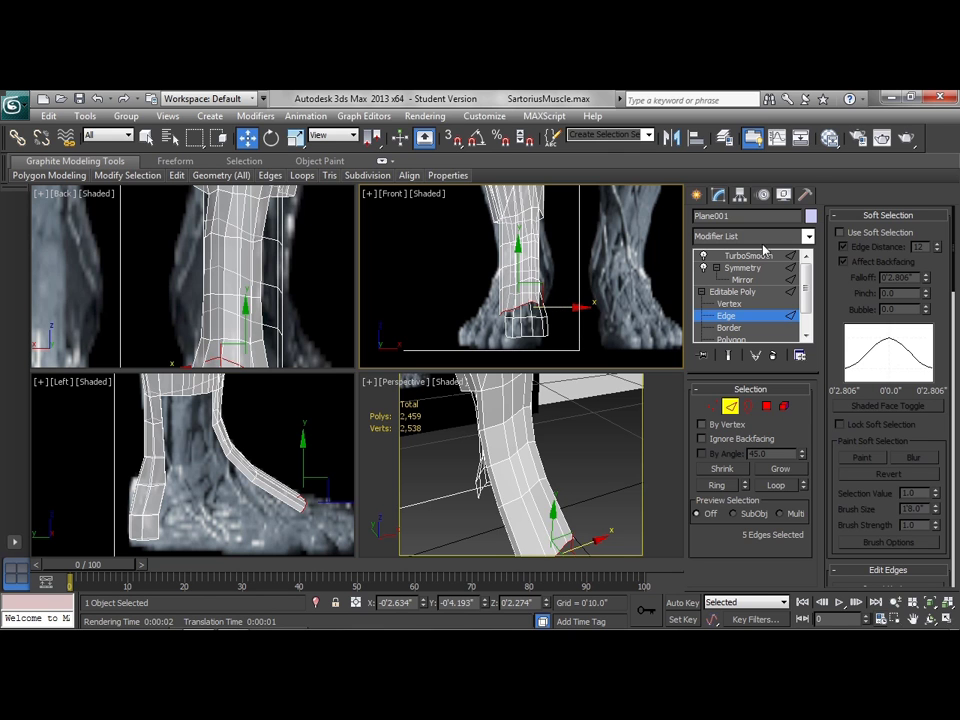
pyautogui.click(840, 232)
pyautogui.moveTo(930, 283); pyautogui.dragTo(924, 250)
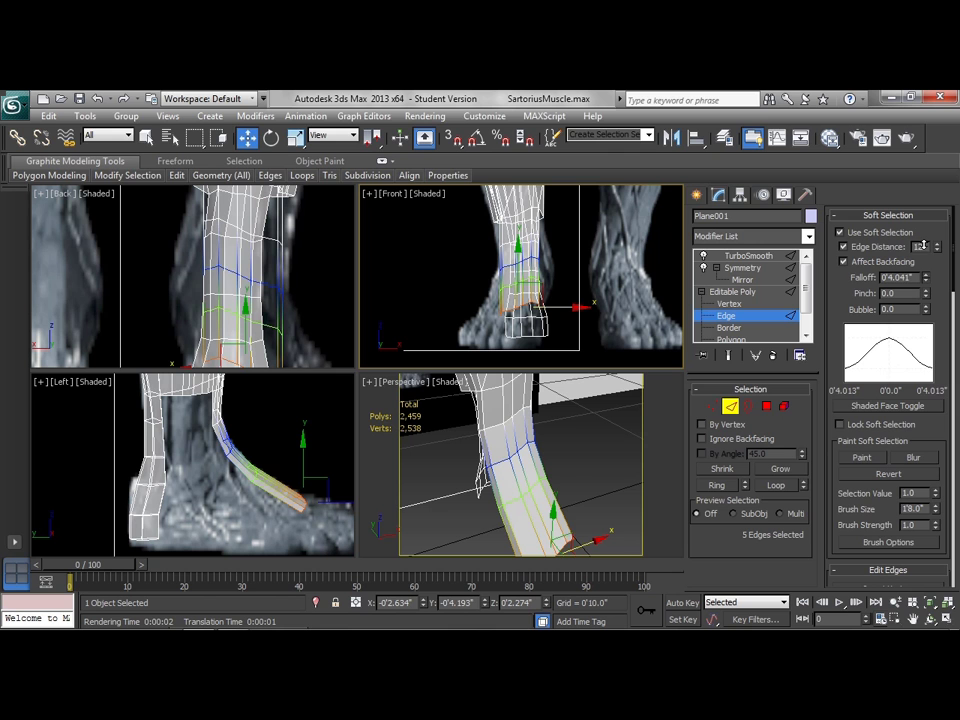
# - Shift the strip's end edges toward the outer side of the foot and scale them wider
pyautogui.moveTo(565, 307); pyautogui.dragTo(554, 313)
pyautogui.rightClick(530, 349)
pyautogui.click(558, 377)
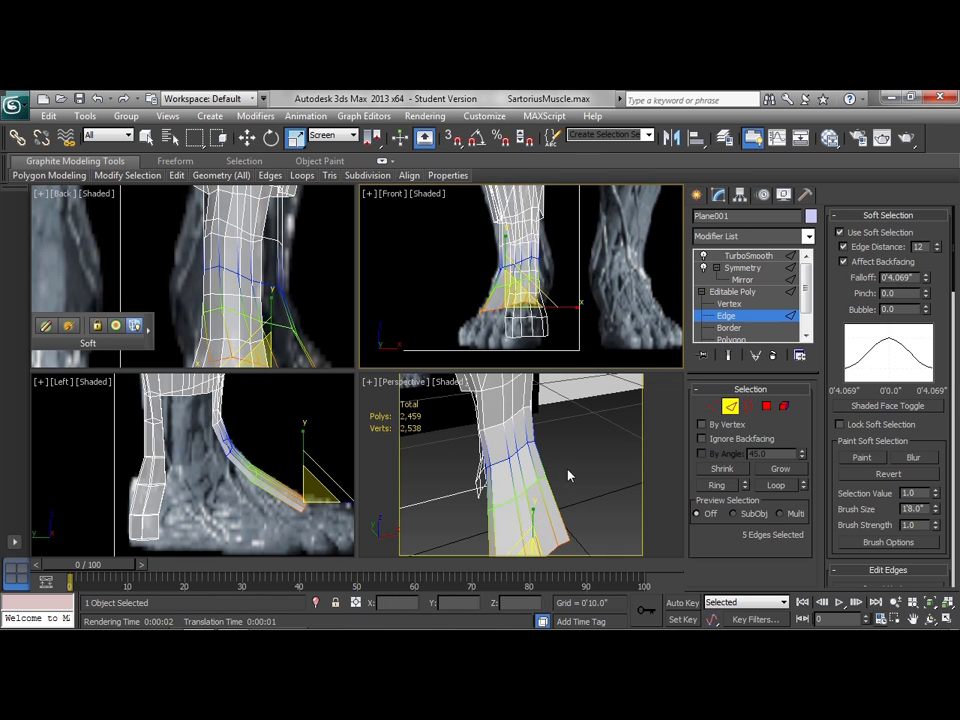
# - Switch to vertex editing with soft selection off and vertex movement constrained to edges
pyautogui.moveTo(563, 491); pyautogui.dragTo(632, 499)
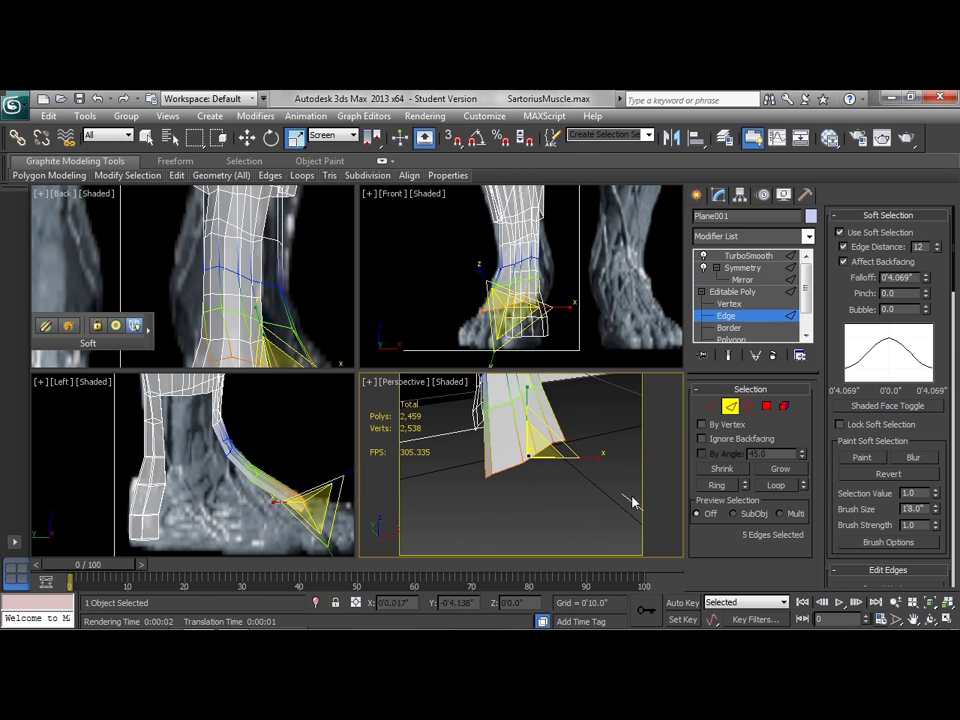
pyautogui.click(711, 407)
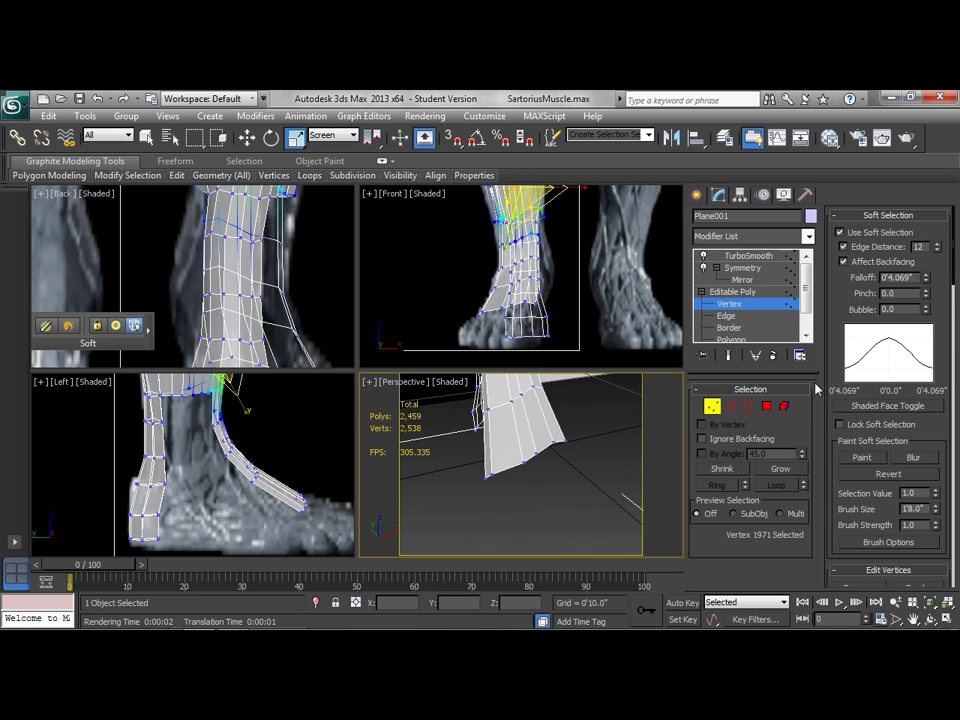
pyautogui.click(840, 233)
pyautogui.click(855, 215)
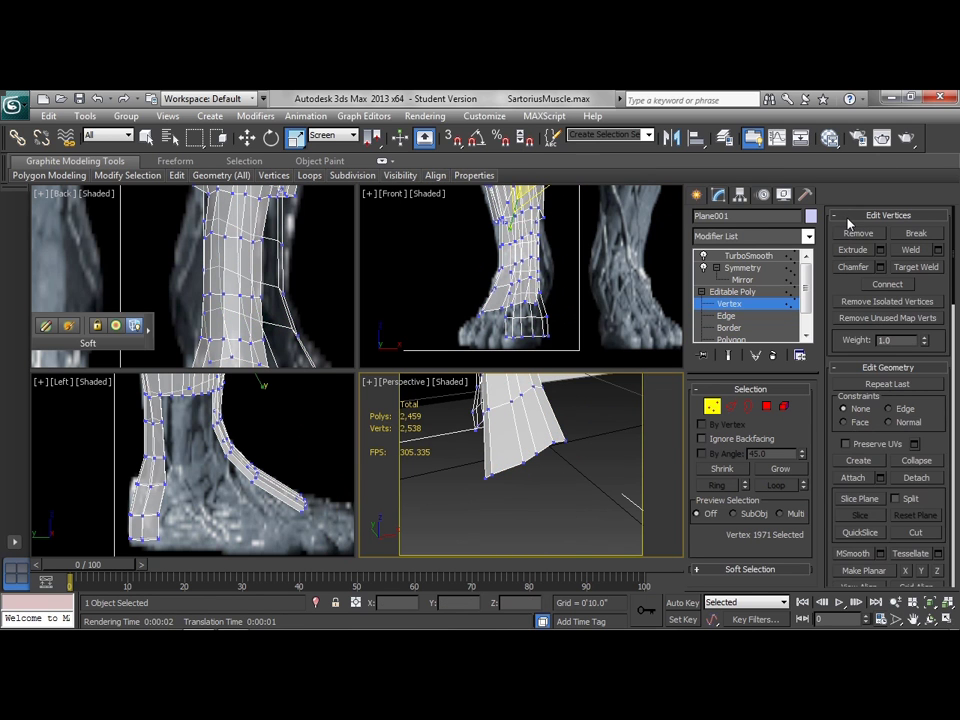
# - Slide the middle vertices on the last two rows of the foot strip to even out the column spacing
pyautogui.click(525, 465)
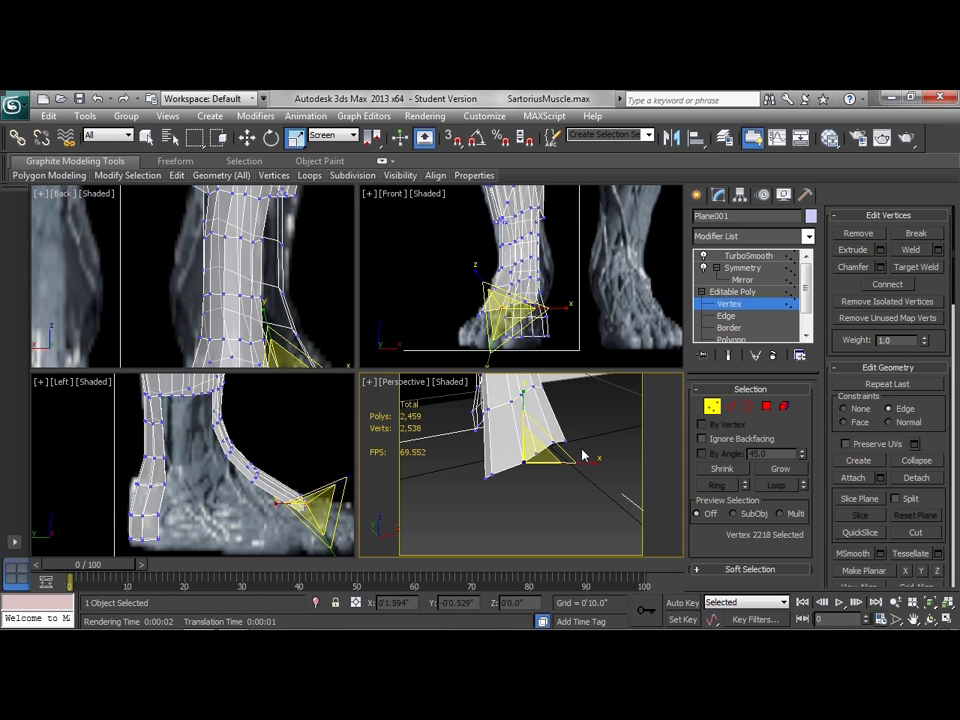
pyautogui.rightClick(580, 440)
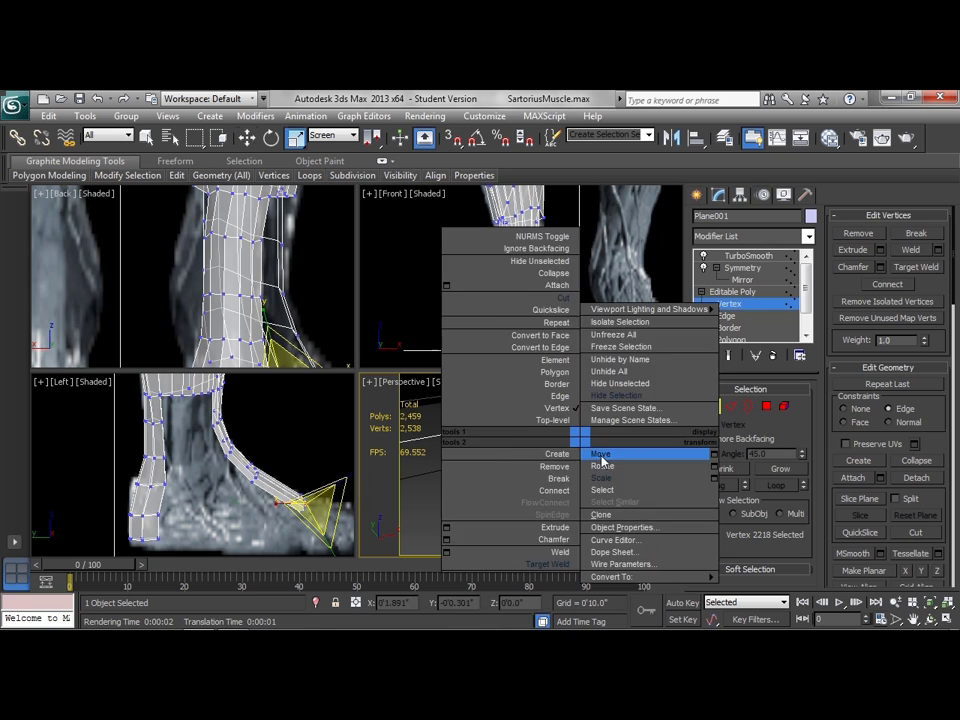
pyautogui.click(602, 460)
pyautogui.moveTo(565, 452); pyautogui.dragTo(554, 456)
pyautogui.click(511, 401)
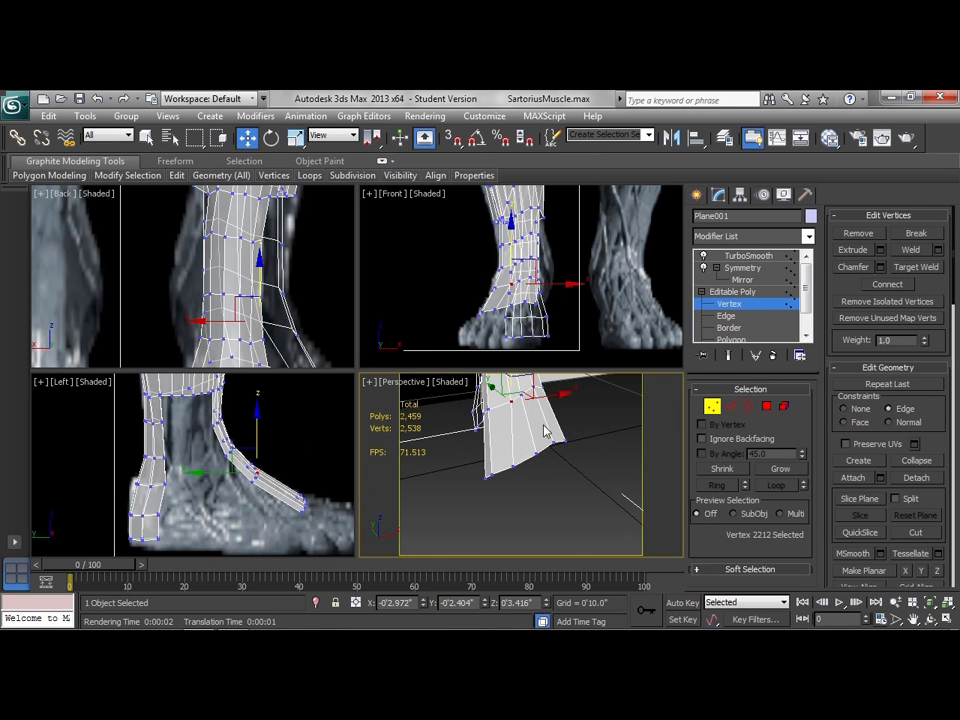
pyautogui.moveTo(545, 431); pyautogui.dragTo(548, 543, button='middle')
pyautogui.moveTo(555, 504); pyautogui.dragTo(549, 505)
# - Slide the middle vertices at the ankle bend and the row above it to straighten the strip's columns
pyautogui.click(509, 472)
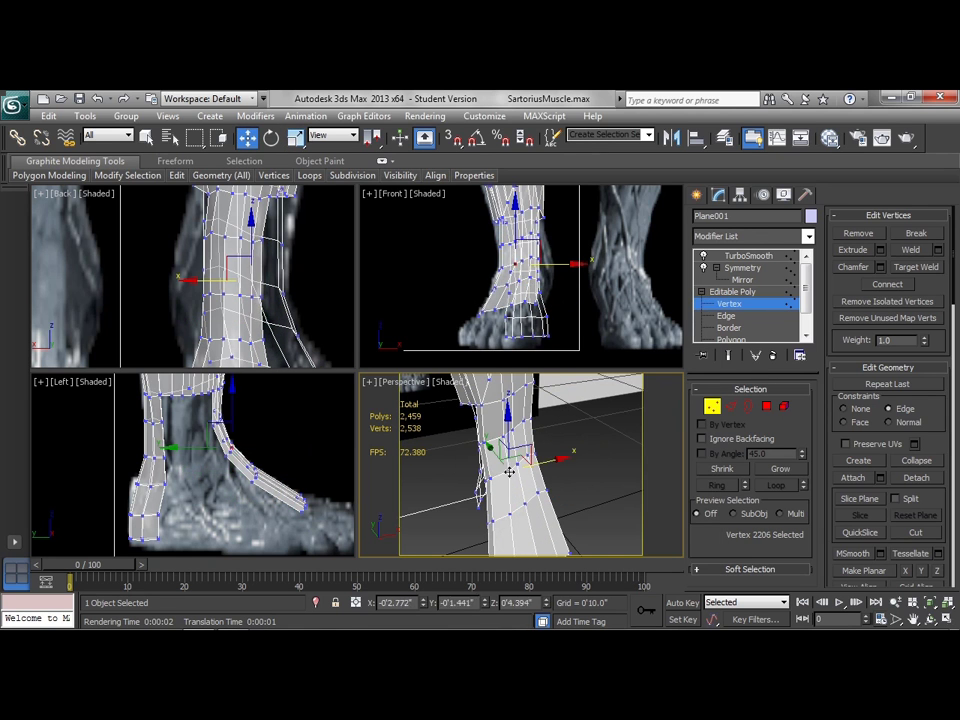
pyautogui.moveTo(509, 472); pyautogui.dragTo(506, 476)
pyautogui.click(553, 444)
pyautogui.click(503, 439)
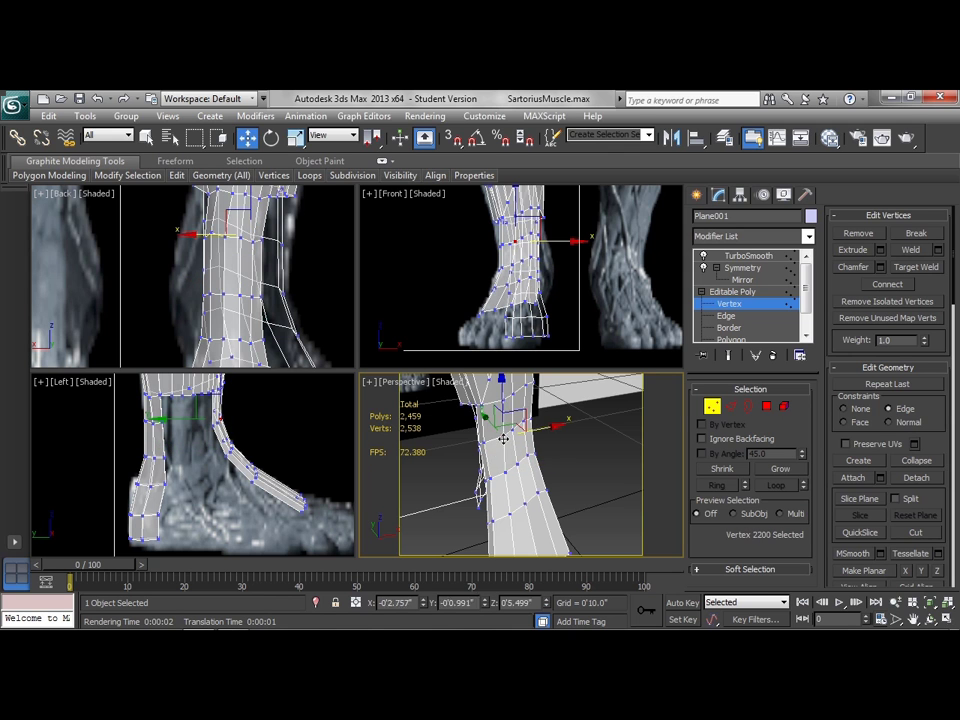
# - Slide the vertices in the row midway down the foot strip along their edges to straighten its columns
pyautogui.keyDown('alt'); pyautogui.moveTo(536, 489); pyautogui.dragTo(500, 458, button='middle'); pyautogui.keyUp('alt')
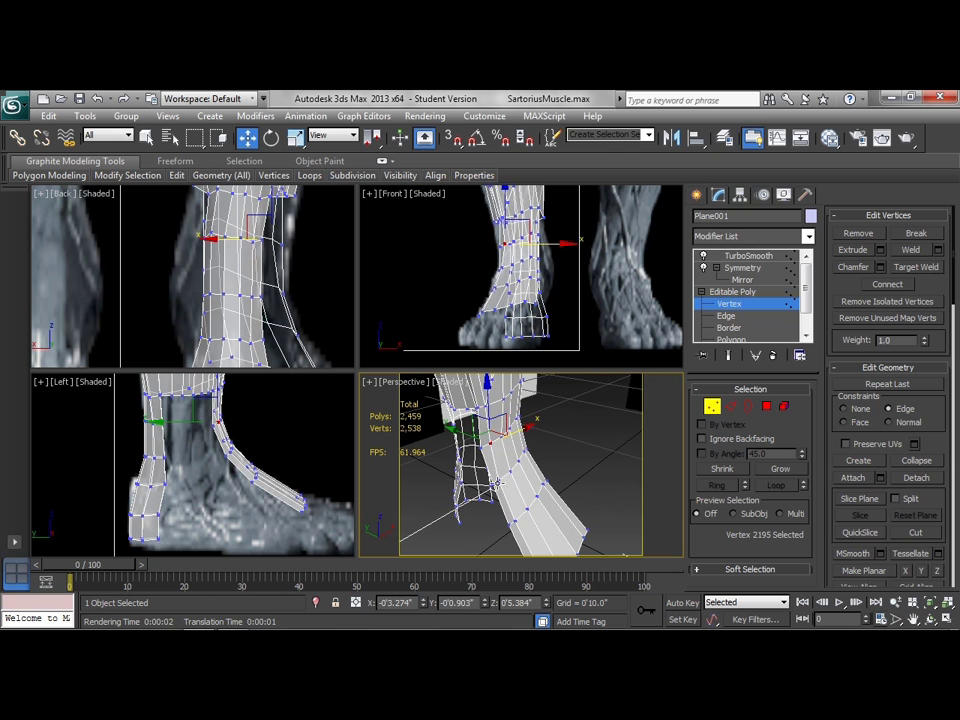
pyautogui.click(503, 482)
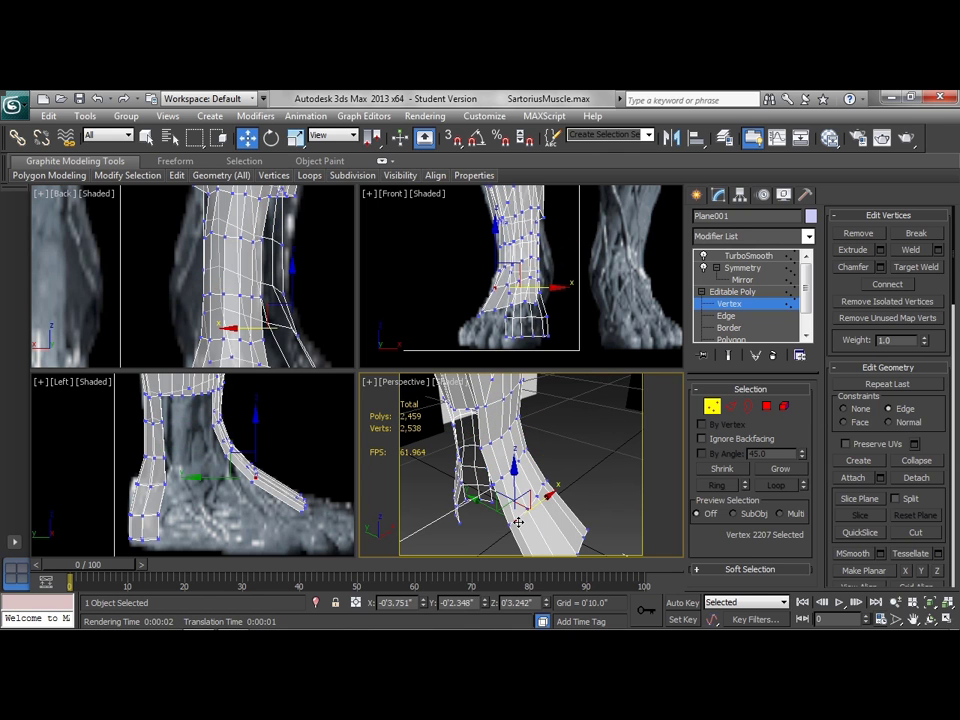
pyautogui.click(519, 521)
pyautogui.keyDown('alt'); pyautogui.moveTo(521, 518); pyautogui.dragTo(515, 552, button='middle'); pyautogui.keyUp('alt')
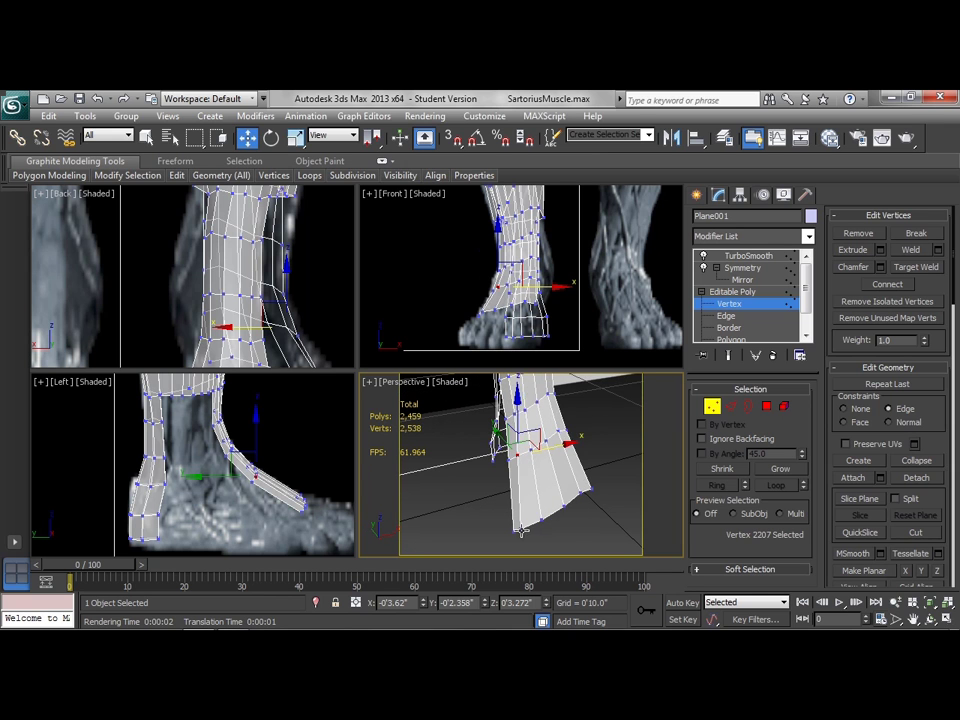
# - Slide the vertices along the foot strip's front end row to space its columns evenly across the top of the foot
pyautogui.click(557, 518)
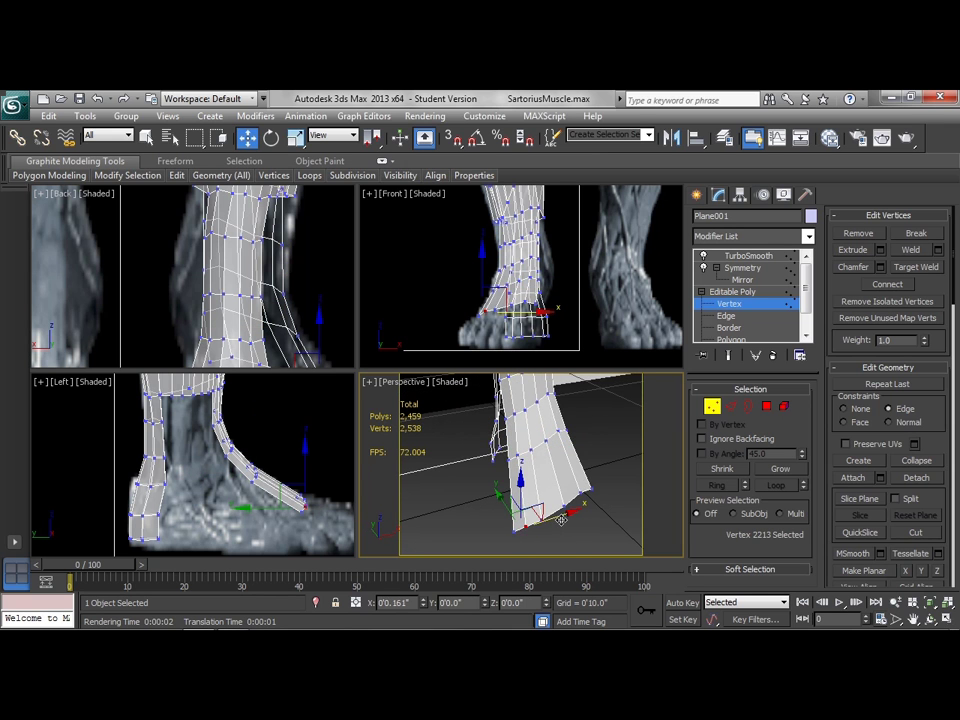
pyautogui.keyDown('alt'); pyautogui.moveTo(562, 519); pyautogui.dragTo(576, 517, button='middle'); pyautogui.keyUp('alt')
pyautogui.click(576, 517)
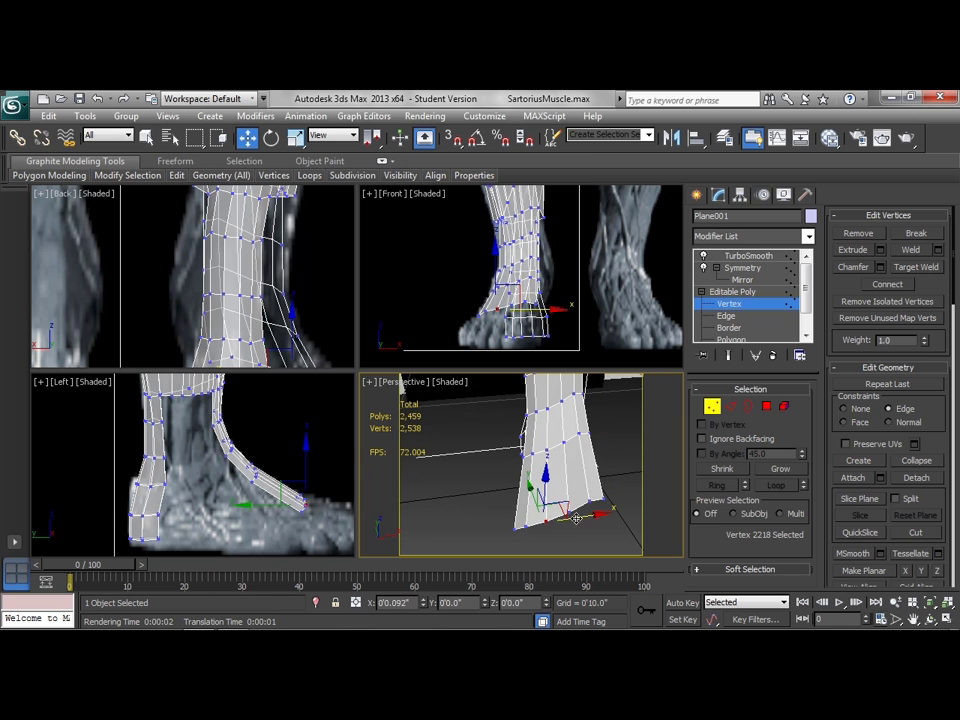
pyautogui.click(579, 517)
pyautogui.click(568, 514)
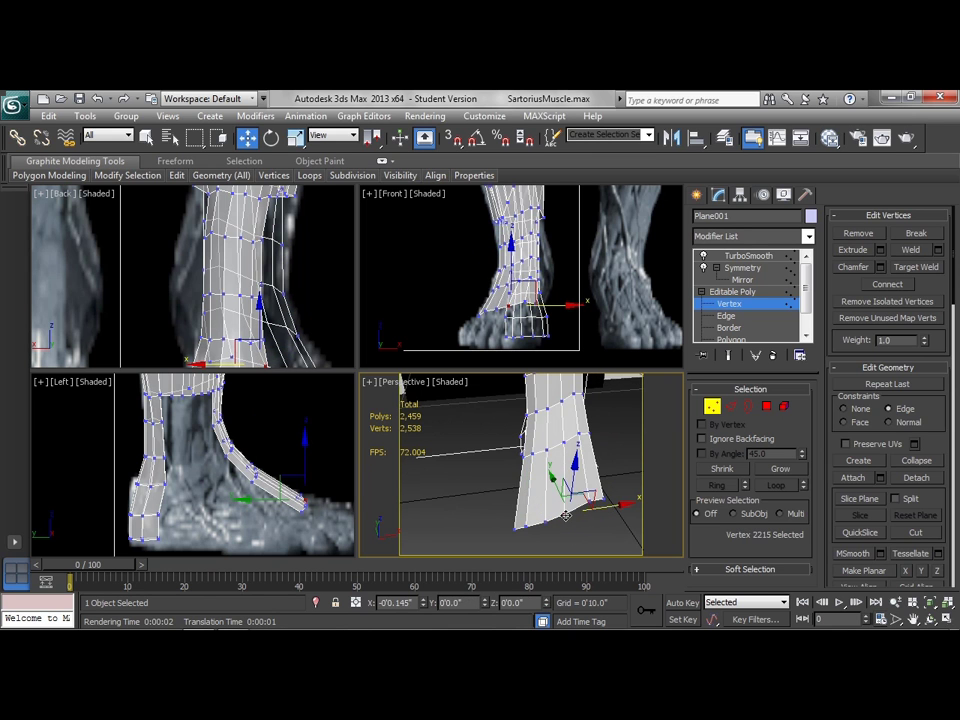
pyautogui.click(585, 507)
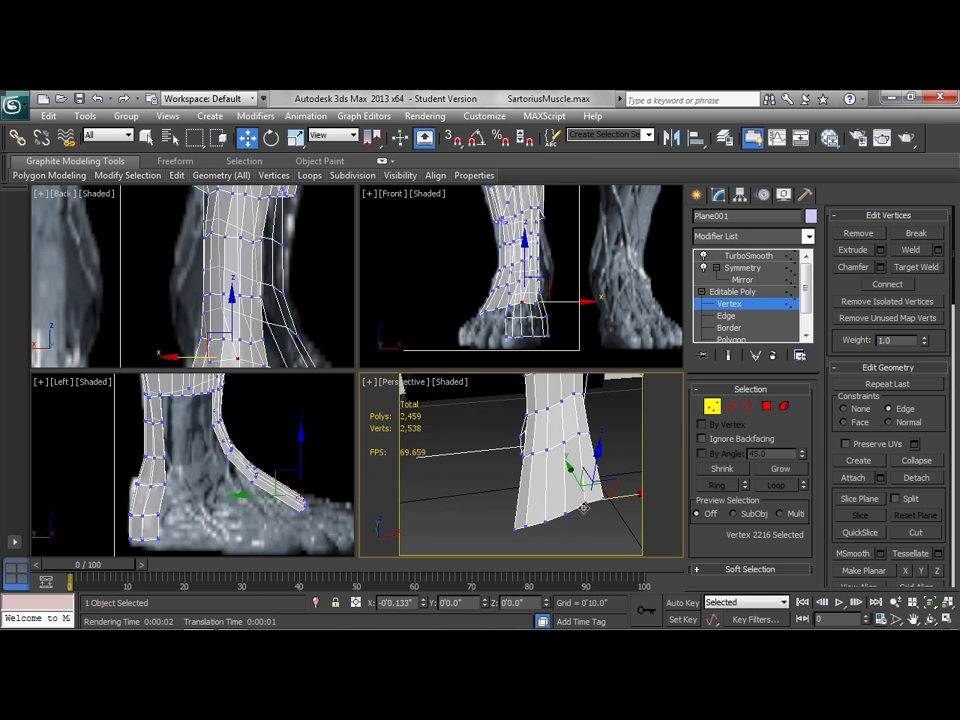
pyautogui.click(615, 469)
pyautogui.scroll(2, 587, 510)
pyautogui.moveTo(587, 510); pyautogui.dragTo(579, 492, button='middle')
pyautogui.scroll(-4, 579, 494)
pyautogui.click(537, 304)
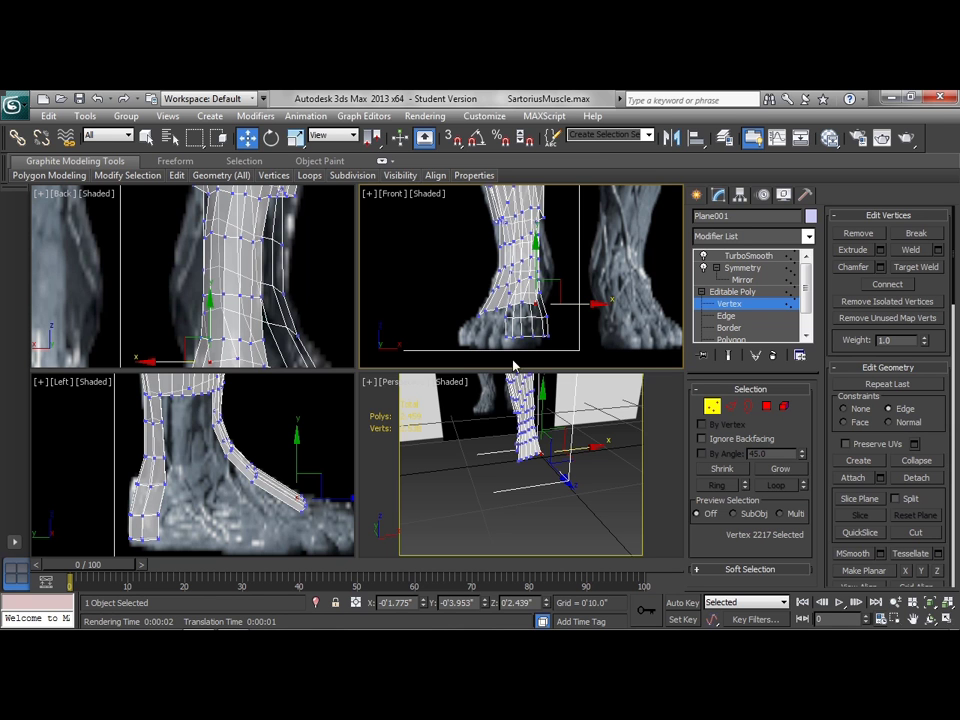
# - Switch to edge editing at the open gap on the inner side of the ankle
pyautogui.keyDown('alt'); pyautogui.moveTo(531, 502); pyautogui.dragTo(534, 456, button='middle'); pyautogui.keyUp('alt')
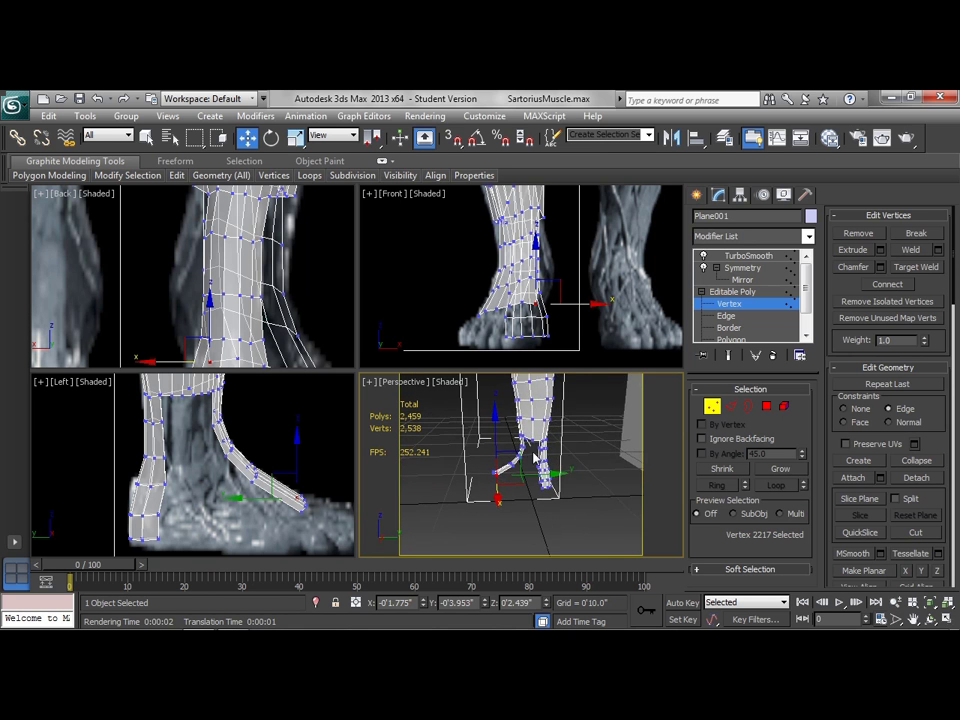
pyautogui.scroll(4, 534, 456)
pyautogui.scroll(3, 536, 445)
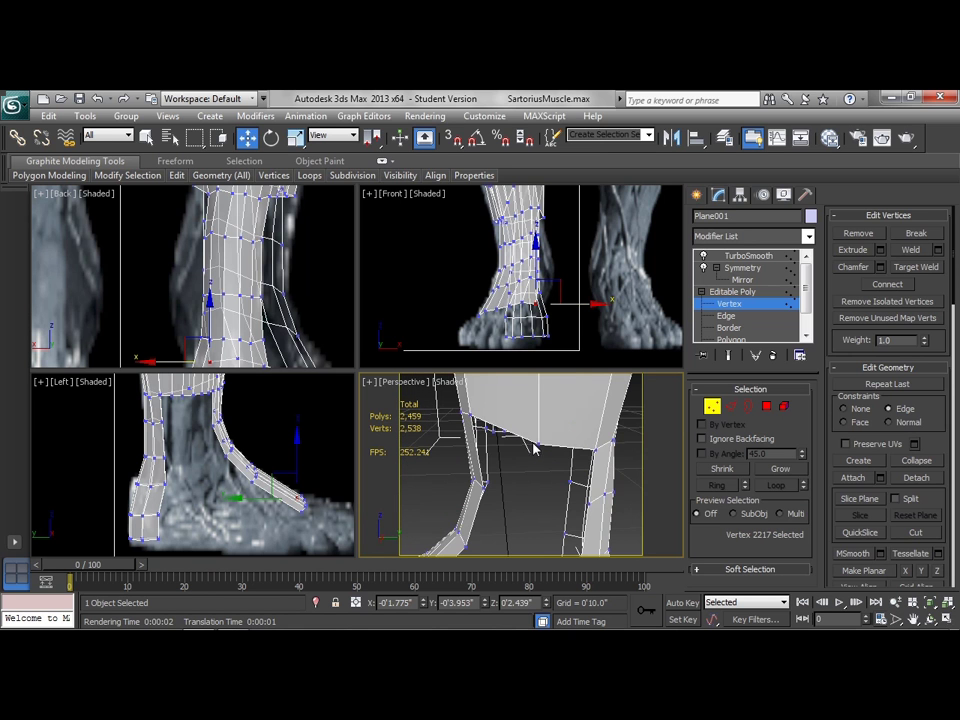
pyautogui.click(730, 407)
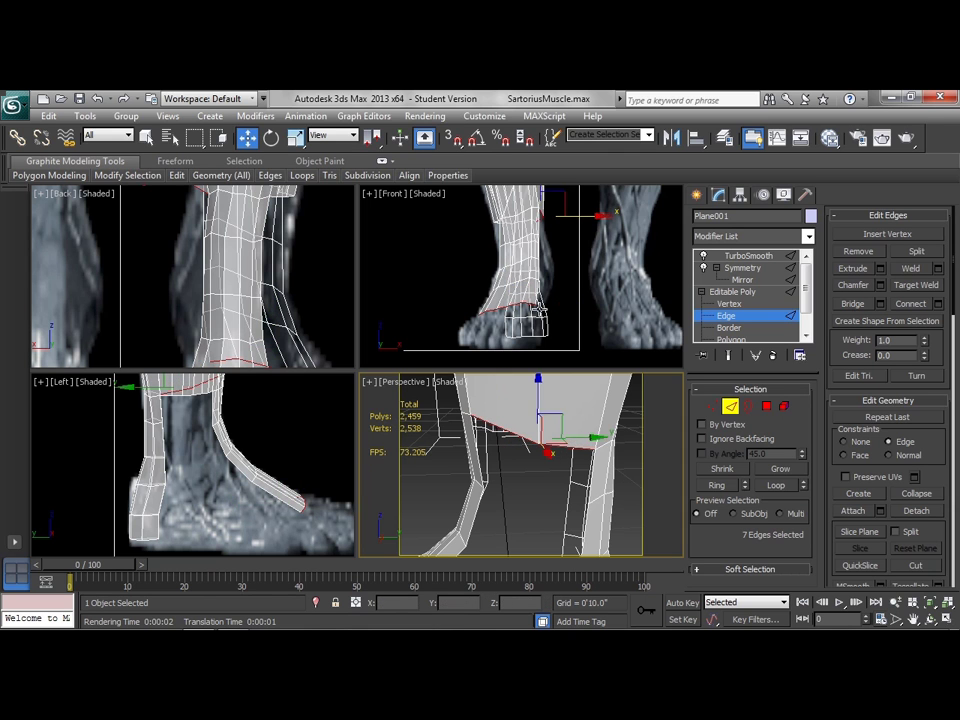
pyautogui.moveTo(551, 269); pyautogui.dragTo(533, 297, button='middle')
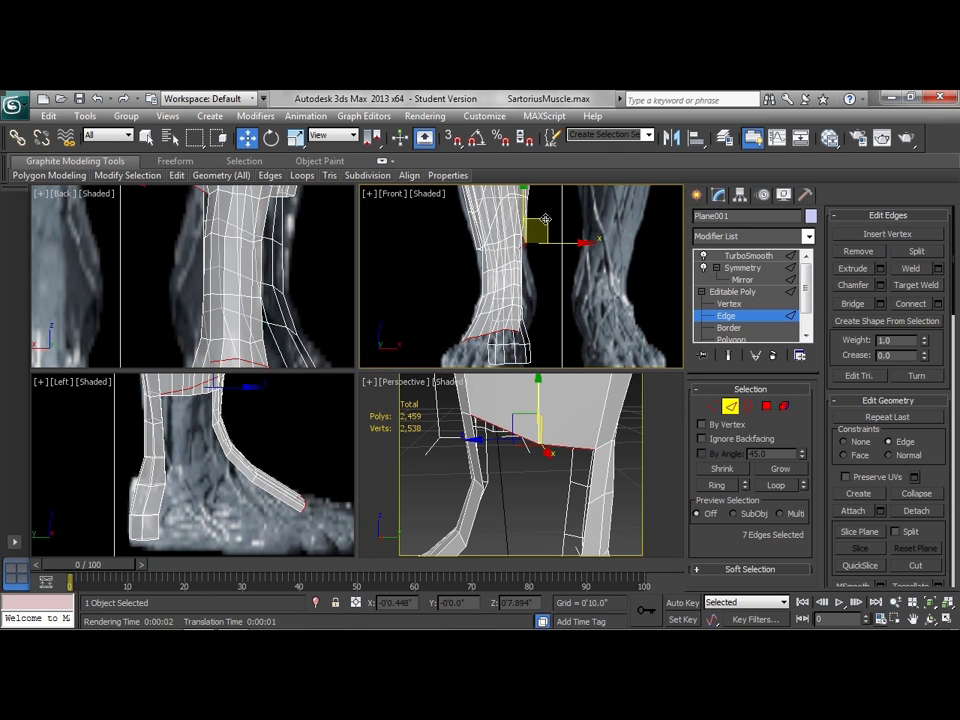
pyautogui.keyDown('shift'); pyautogui.moveTo(546, 219); pyautogui.dragTo(547, 242); pyautogui.keyUp('shift')
pyautogui.hotkey('ctrl', 'z')
# - With movement constraints set to None, extend only the two open edges on the inner side of the lower leg about 1.2" downward
pyautogui.click(540, 445)
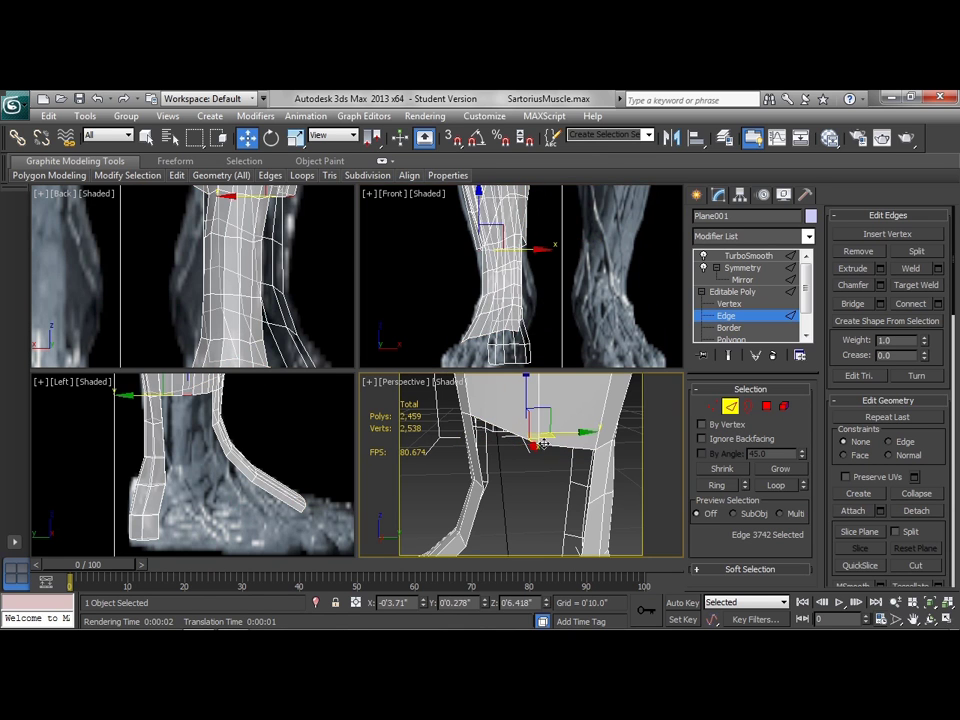
pyautogui.click(511, 432)
pyautogui.keyDown('ctrl'); pyautogui.click(576, 453); pyautogui.keyUp('ctrl')
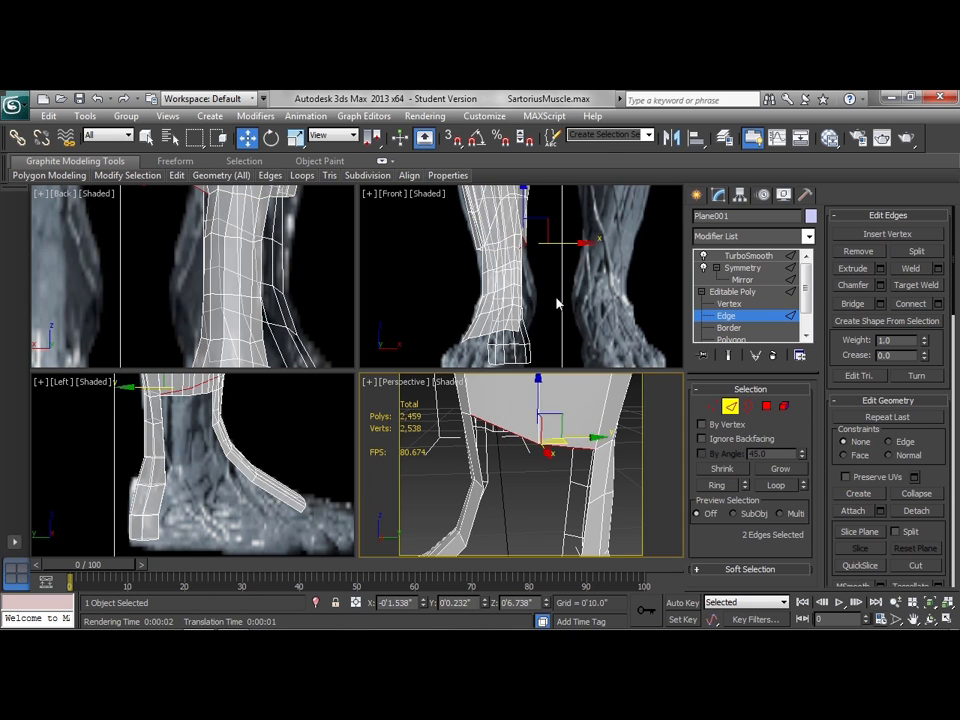
pyautogui.rightClick(538, 245)
pyautogui.keyDown('shift'); pyautogui.moveTo(544, 218); pyautogui.dragTo(548, 242); pyautogui.keyUp('shift')
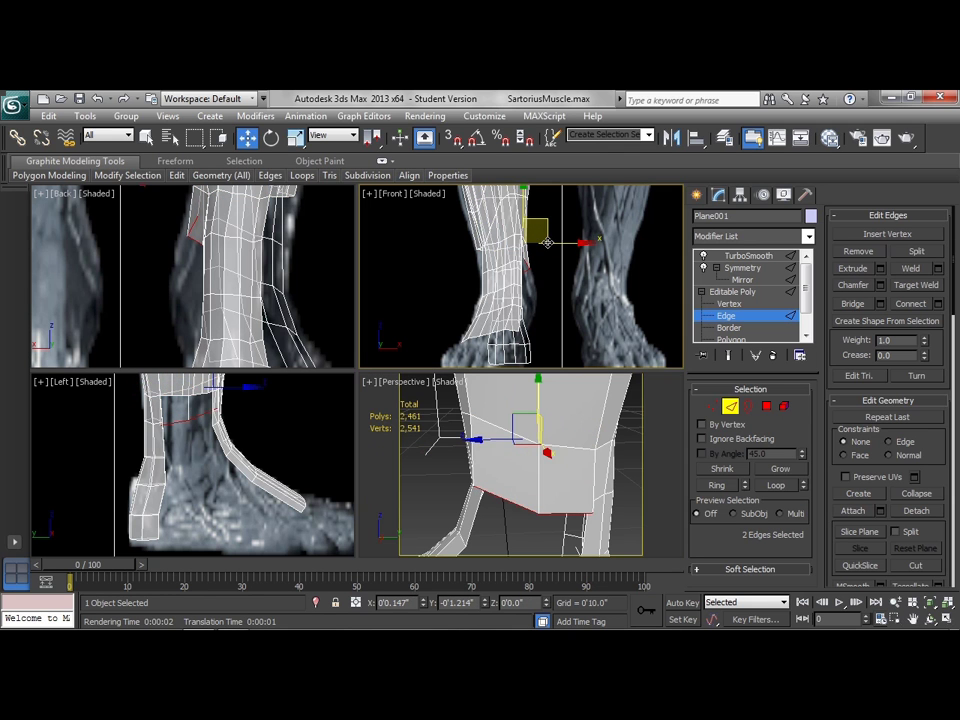
# - Scale the two new edges in screen coordinates to about 62% in width and 53% in height
pyautogui.moveTo(547, 516); pyautogui.dragTo(543, 503, button='middle')
pyautogui.rightClick(562, 480)
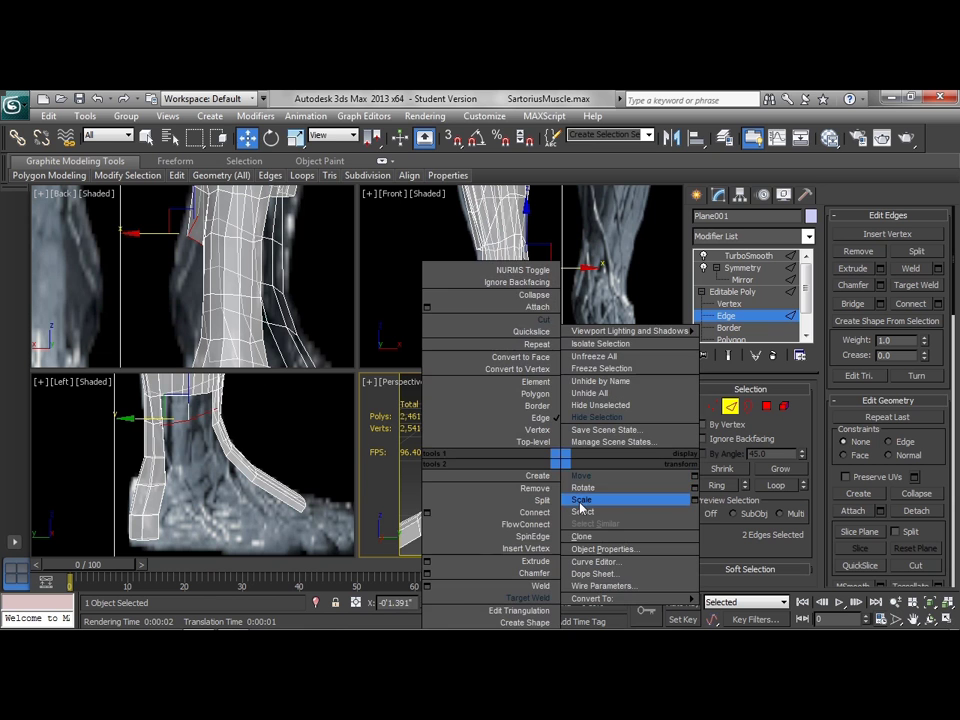
pyautogui.click(580, 503)
pyautogui.moveTo(602, 444); pyautogui.dragTo(570, 446)
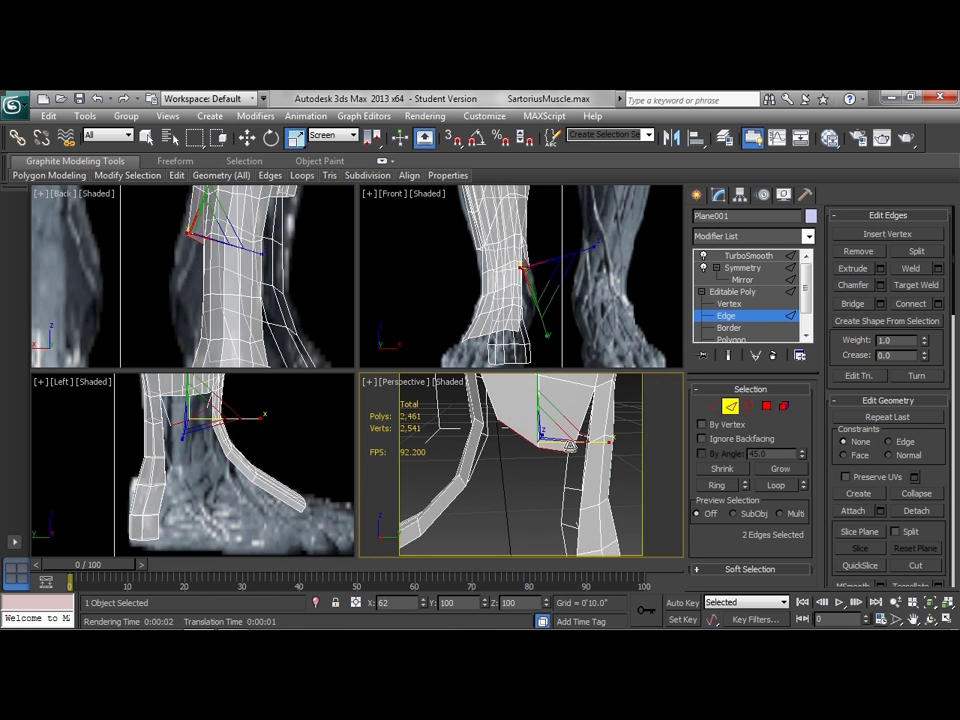
pyautogui.moveTo(557, 405); pyautogui.dragTo(529, 469, button='middle')
pyautogui.rightClick(529, 469)
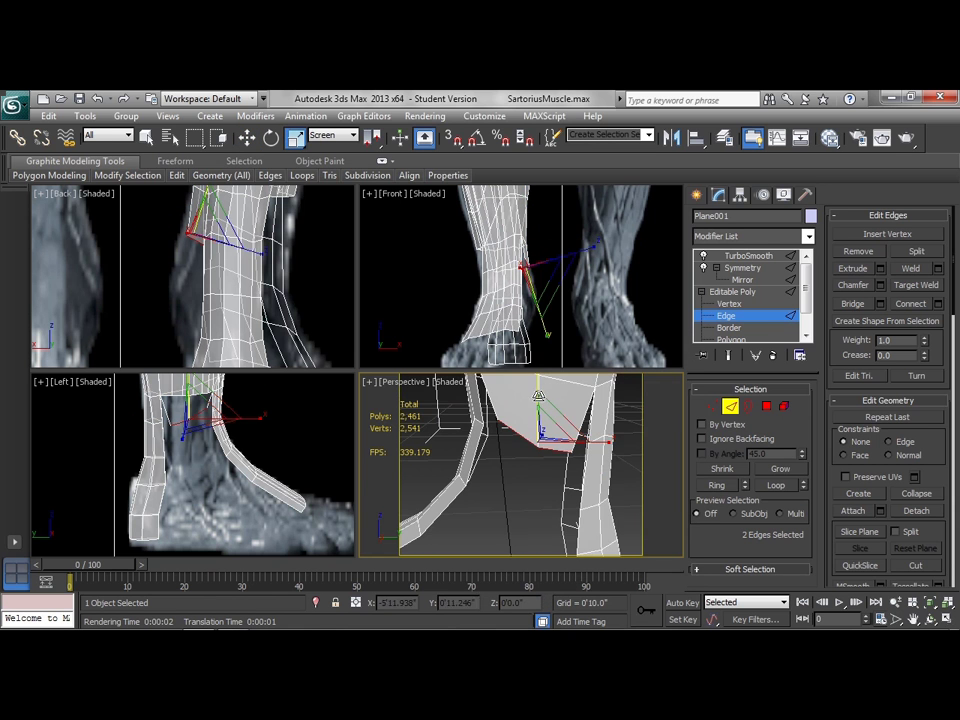
pyautogui.moveTo(537, 380); pyautogui.dragTo(538, 425)
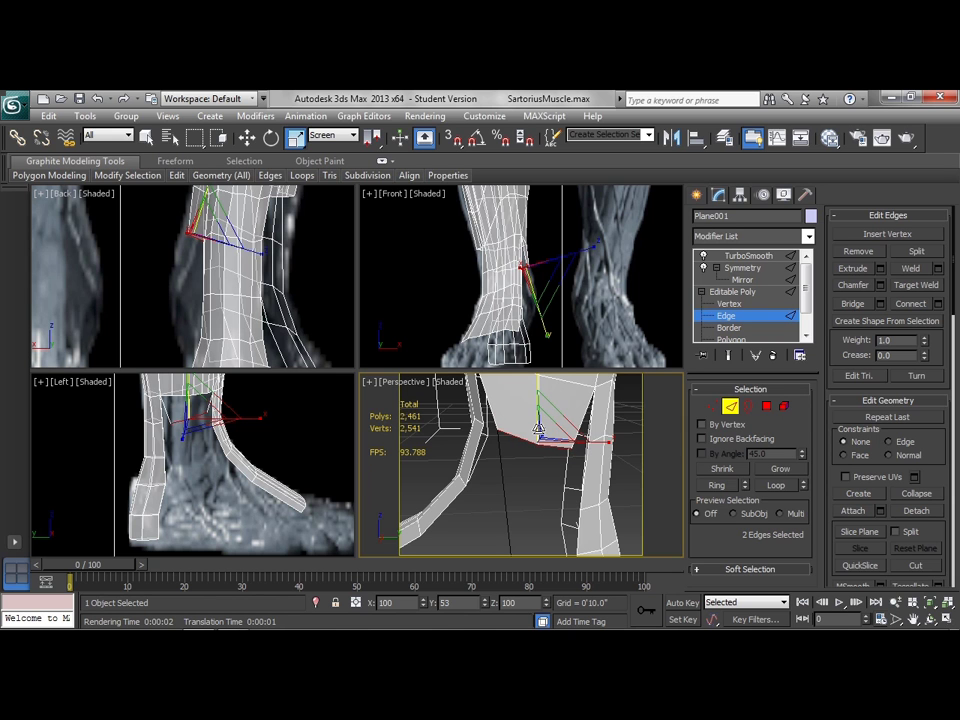
# - Move the two corner vertices of the new edge row in front view to follow the inner ankle contour
pyautogui.click(712, 406)
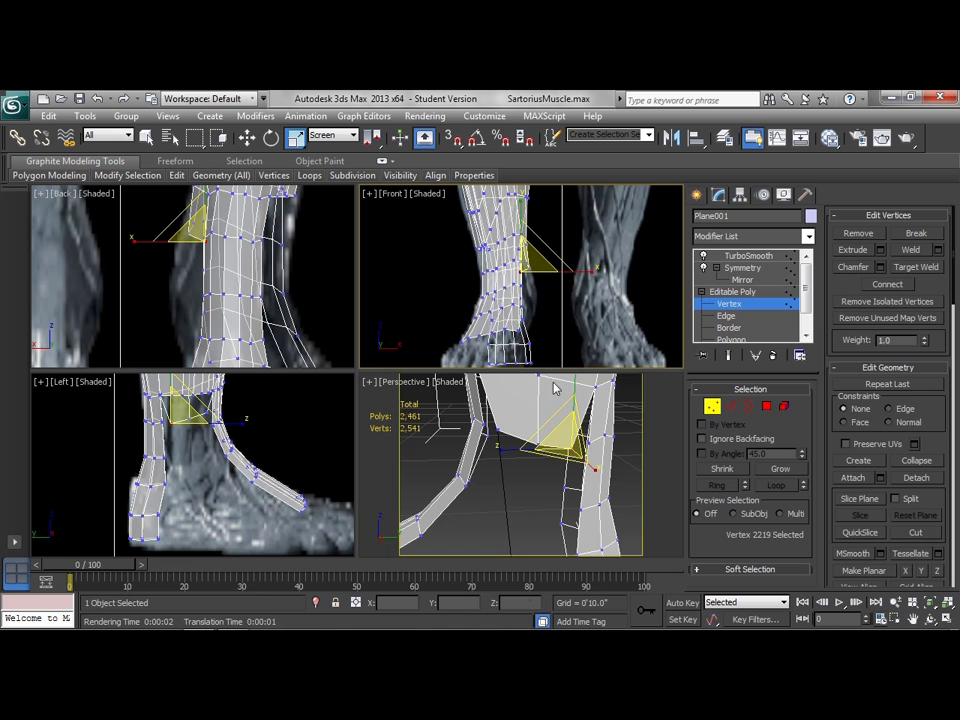
pyautogui.click(493, 432)
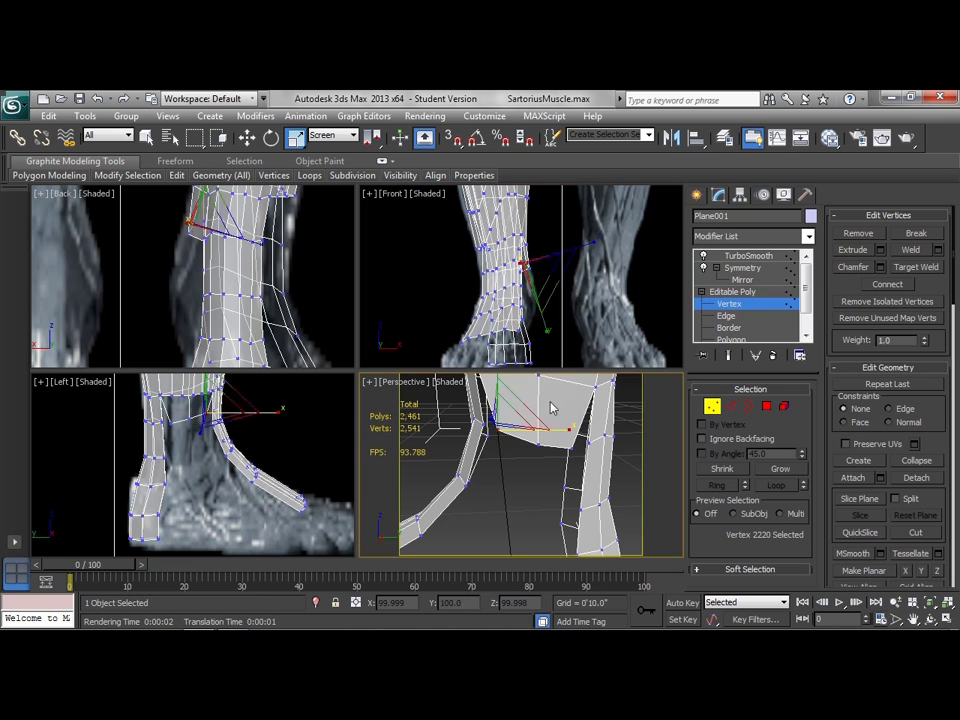
pyautogui.rightClick(567, 316)
pyautogui.click(590, 322)
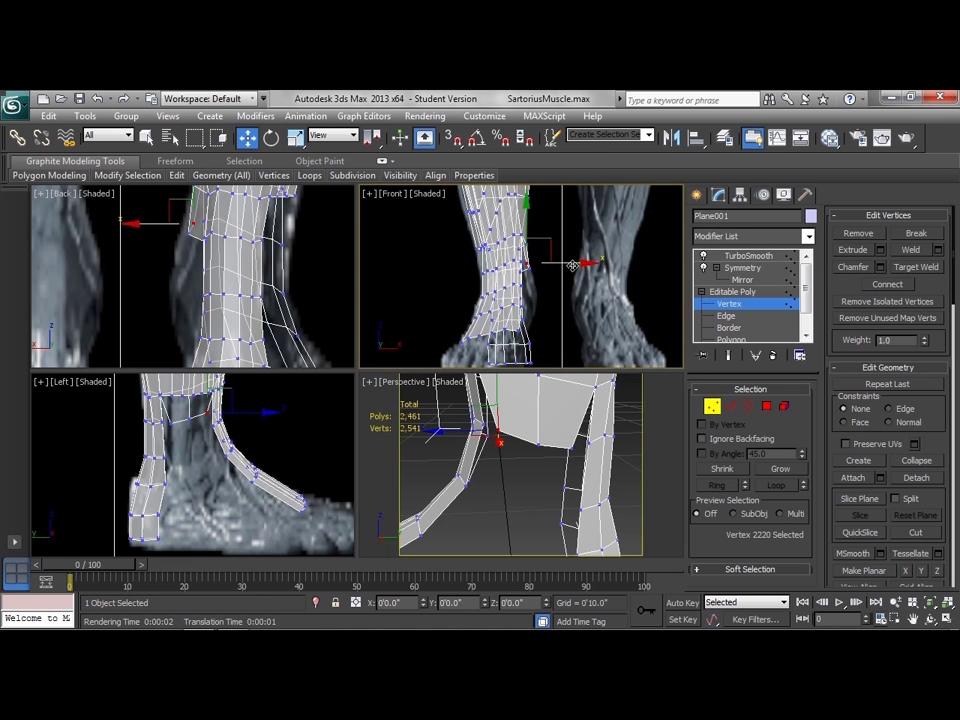
pyautogui.moveTo(572, 266); pyautogui.dragTo(561, 276)
pyautogui.click(523, 270)
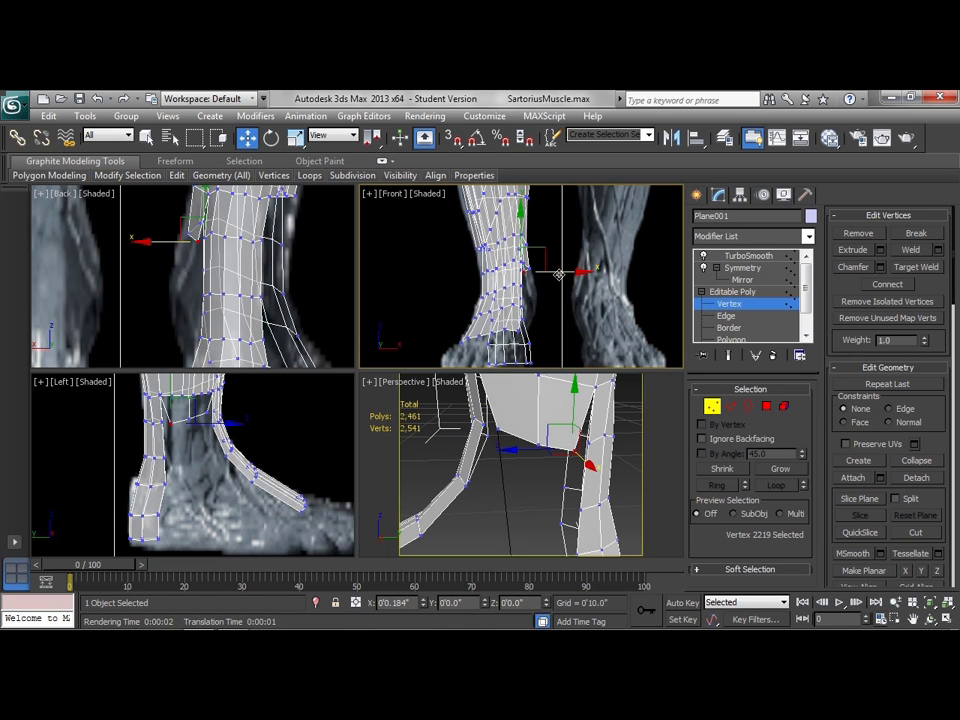
# - Extend the two lower edges downward in two more rows over the inner ankle, the first about 0.8" long
pyautogui.click(730, 406)
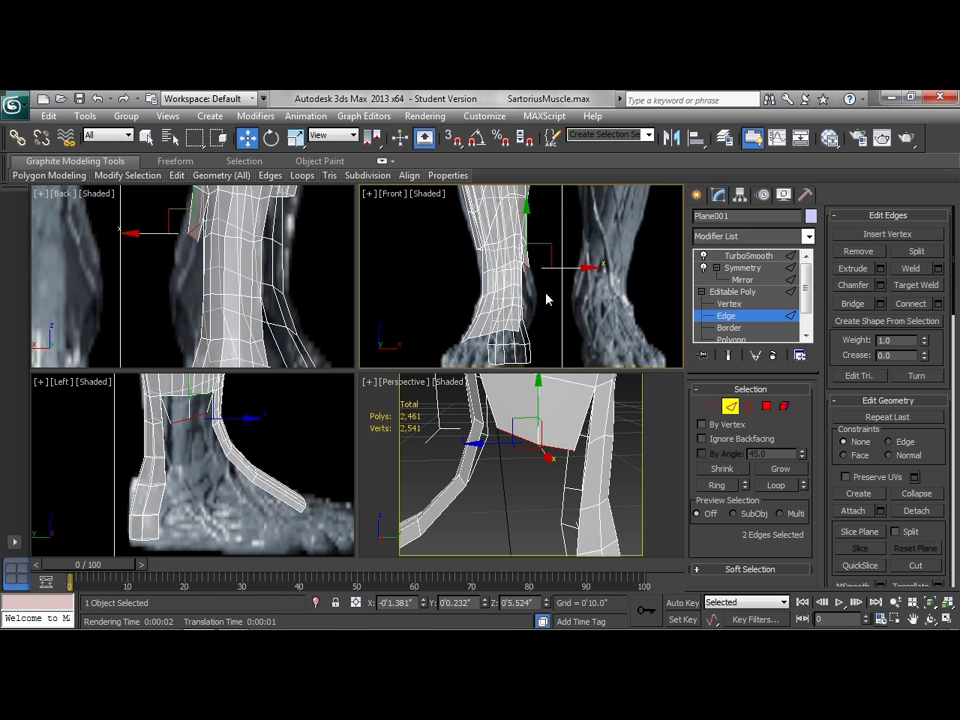
pyautogui.keyDown('shift'); pyautogui.moveTo(525, 268); pyautogui.dragTo(549, 264); pyautogui.keyUp('shift')
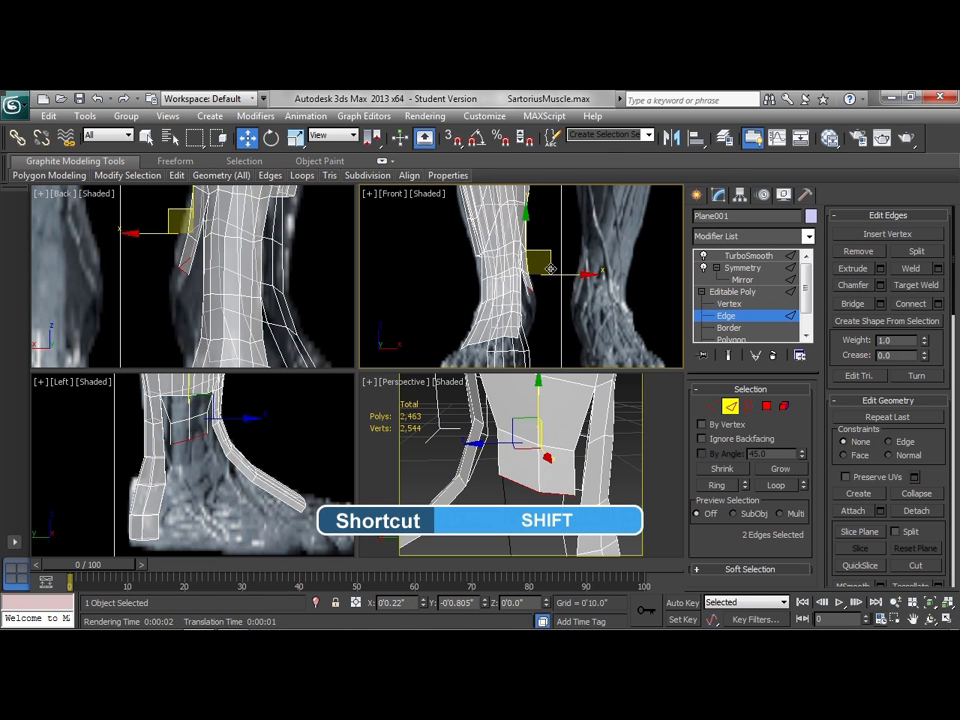
pyautogui.keyDown('shift'); pyautogui.moveTo(550, 268); pyautogui.dragTo(550, 268); pyautogui.keyUp('shift')
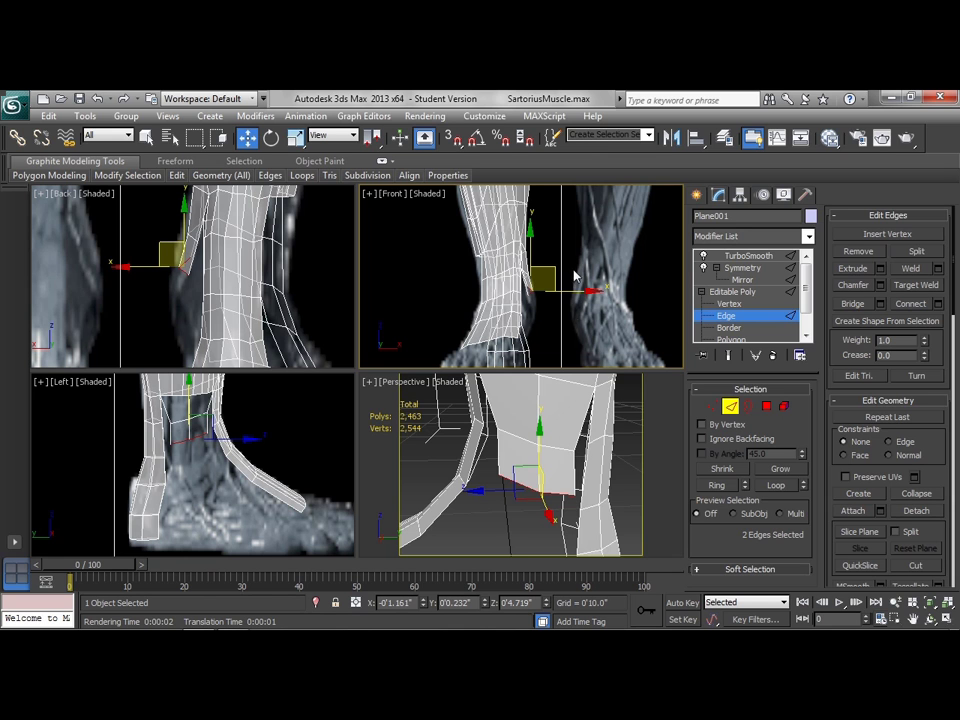
pyautogui.keyDown('shift'); pyautogui.moveTo(551, 268); pyautogui.dragTo(576, 337); pyautogui.keyUp('shift')
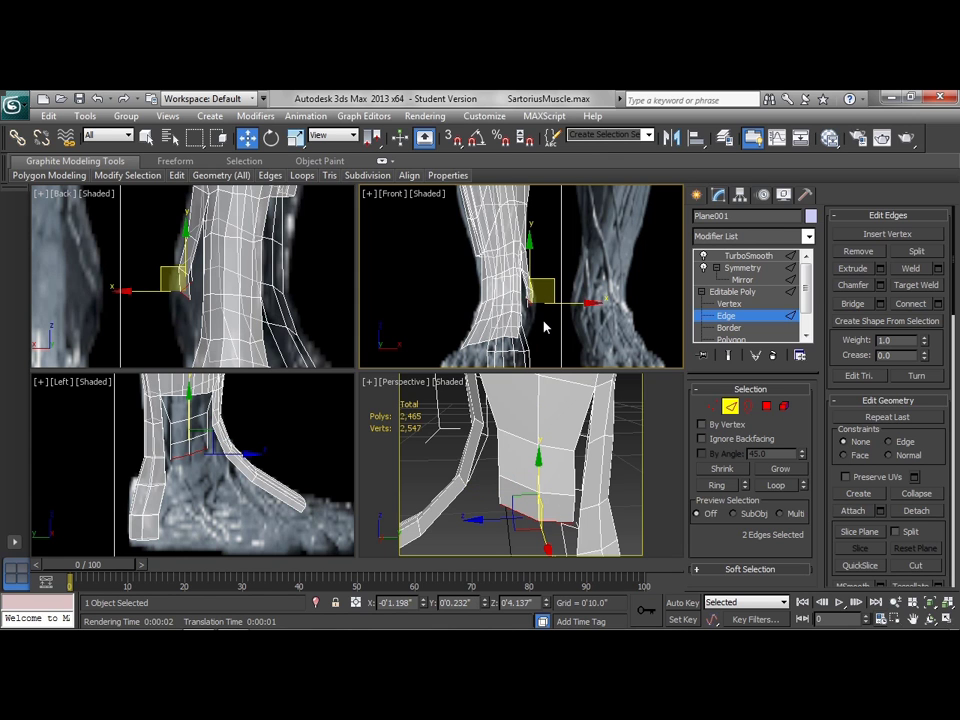
# - Reposition the vertices of the new inner ankle rows in side view to even out their spacing and curve the lower border
pyautogui.click(712, 406)
pyautogui.click(221, 440)
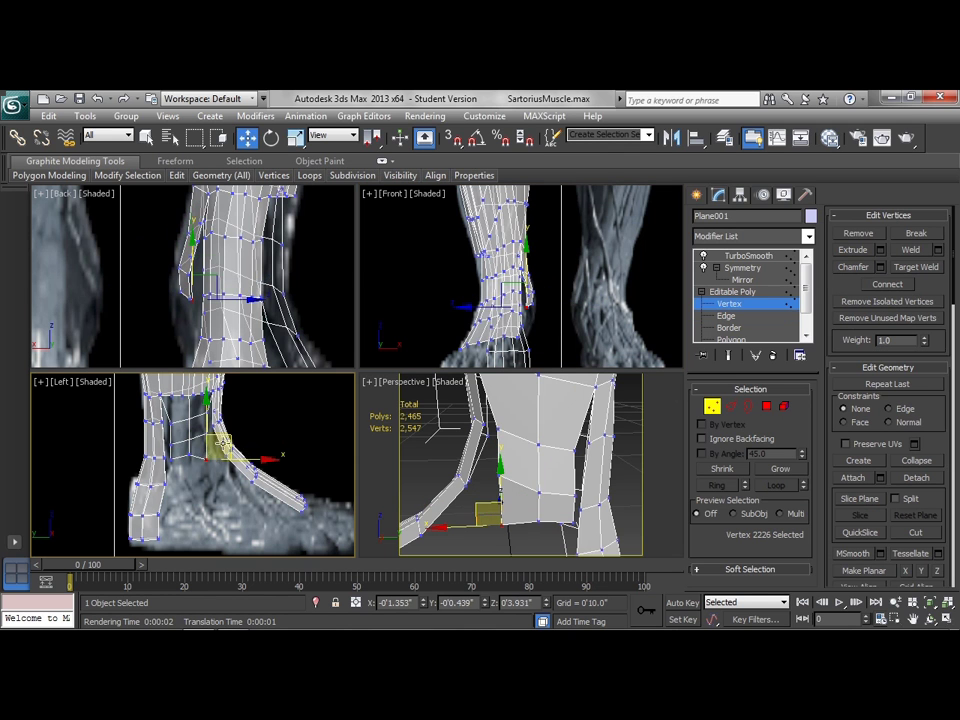
pyautogui.click(199, 441)
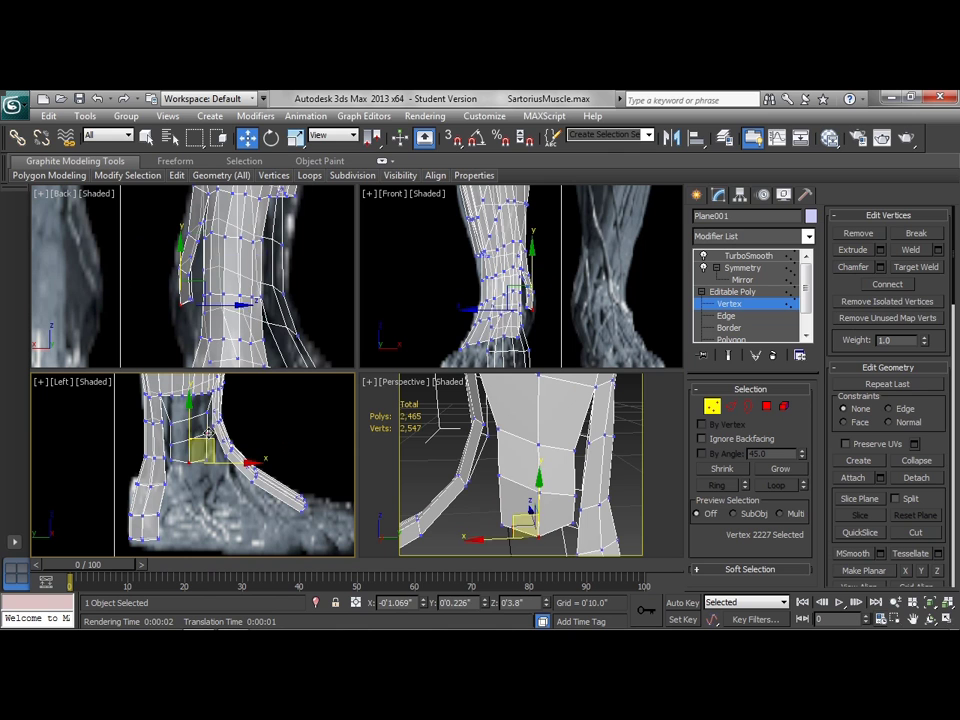
pyautogui.click(212, 420)
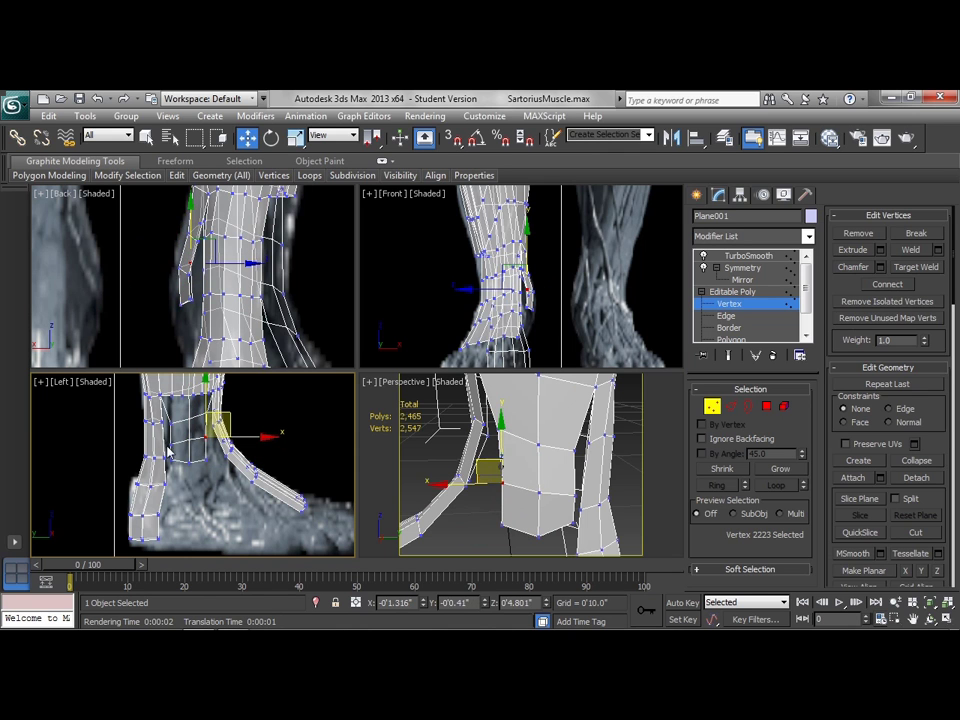
pyautogui.click(189, 421)
pyautogui.click(189, 418)
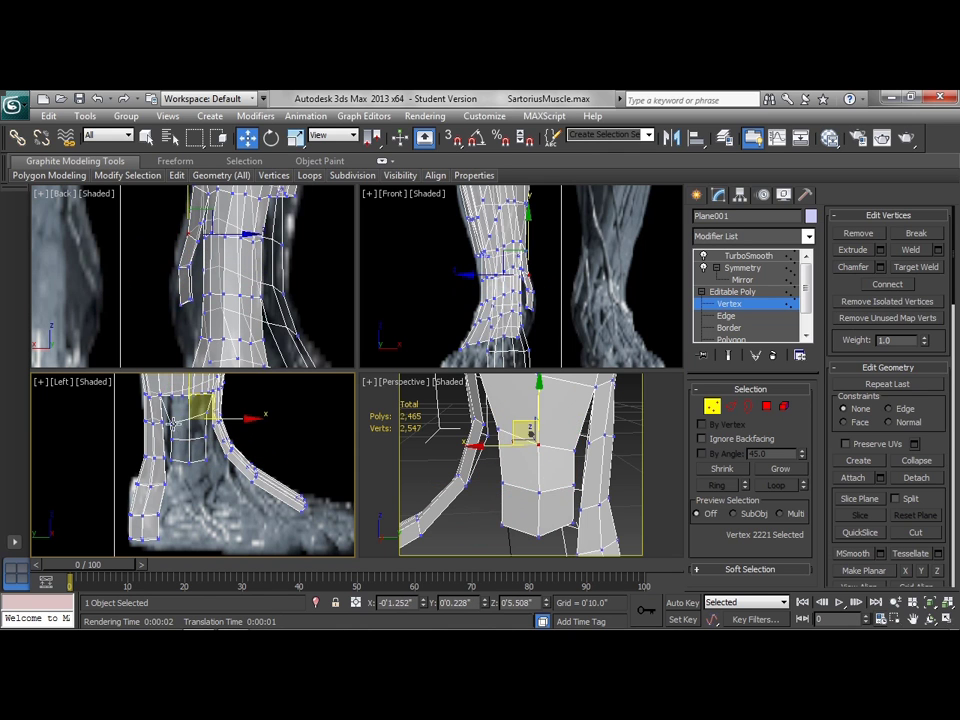
pyautogui.click(170, 423)
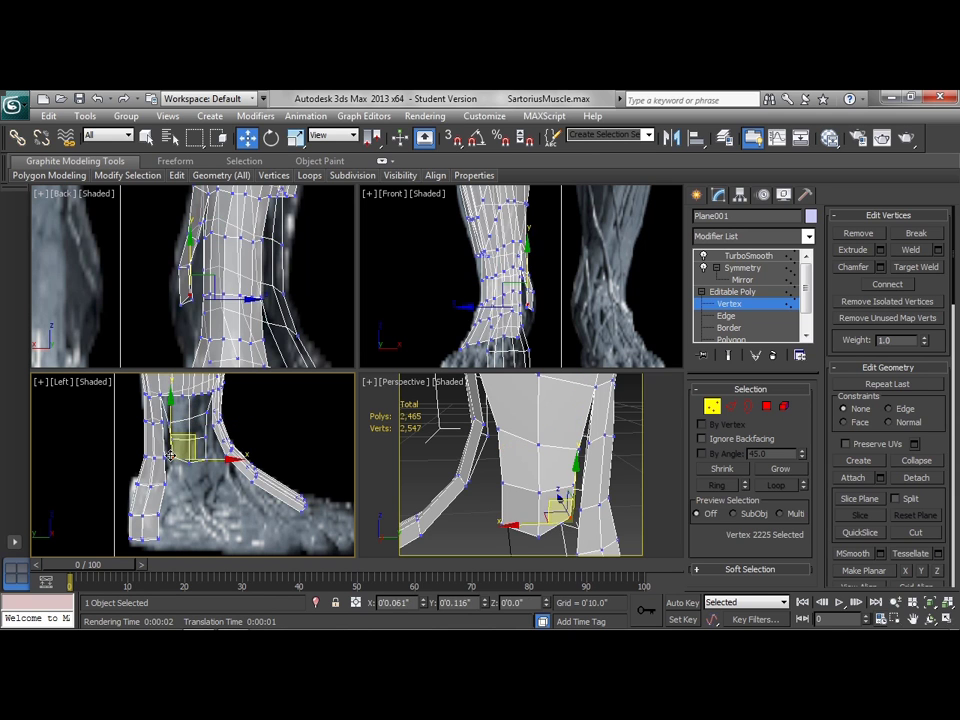
# - Move the front corner vertices of the lowest two inner ankle rows slightly up and toward the front of the ankle
pyautogui.click(205, 480)
pyautogui.click(208, 418)
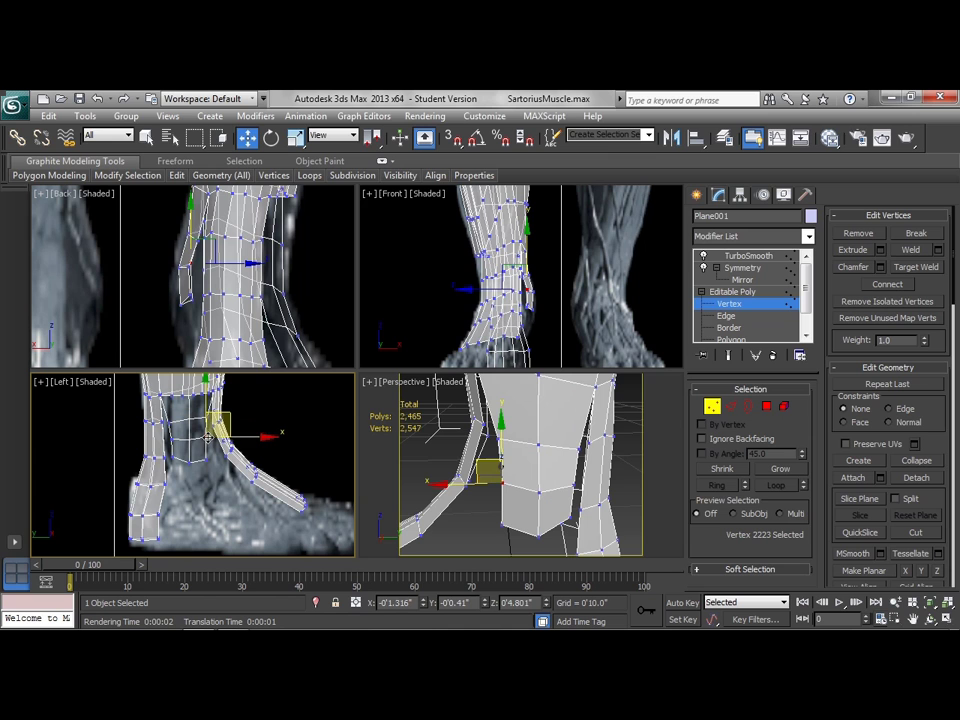
pyautogui.moveTo(208, 437); pyautogui.dragTo(207, 435)
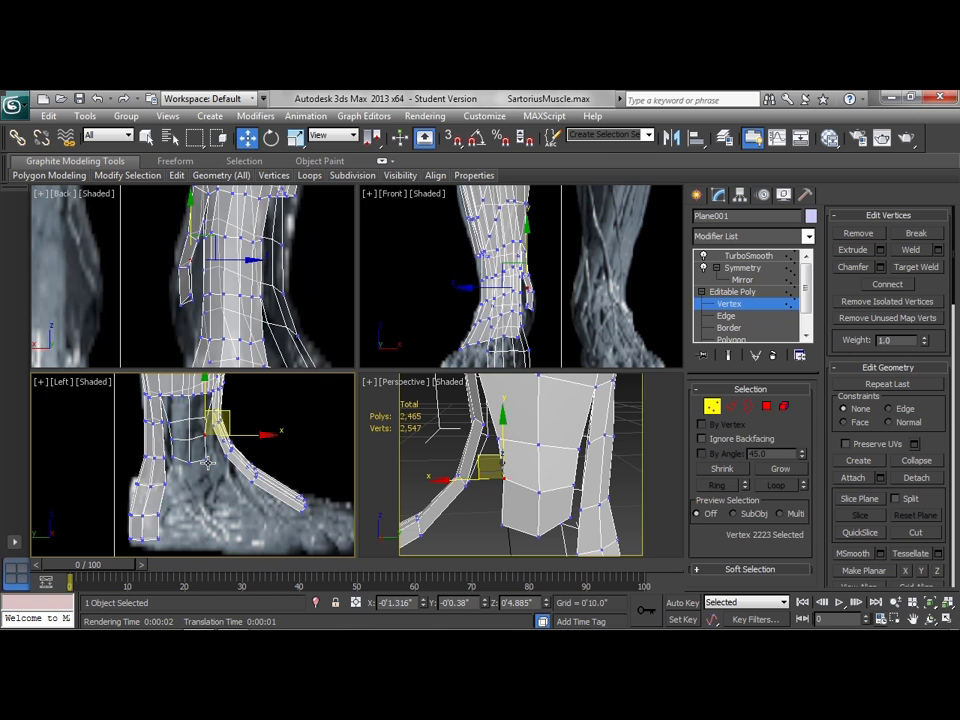
pyautogui.moveTo(208, 463); pyautogui.dragTo(210, 437)
pyautogui.click(210, 452)
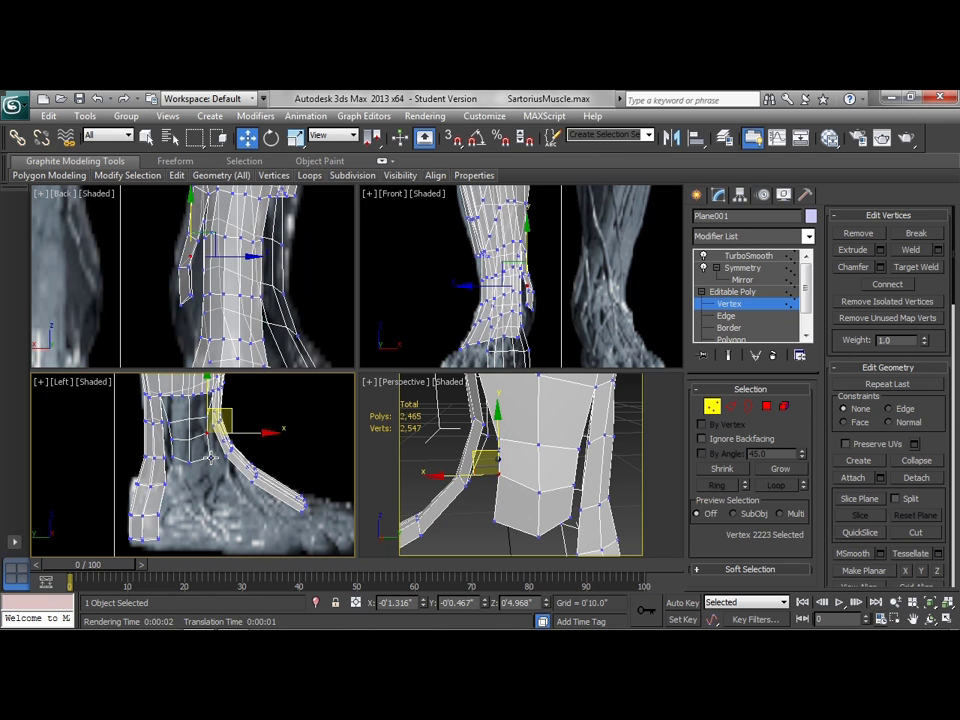
# - Extend the two lowest inner ankle edges downward in two more rows, following the inner ankle contour in front view
pyautogui.keyDown('alt'); pyautogui.moveTo(516, 488); pyautogui.dragTo(538, 531, button='middle'); pyautogui.keyUp('alt')
pyautogui.click(730, 409)
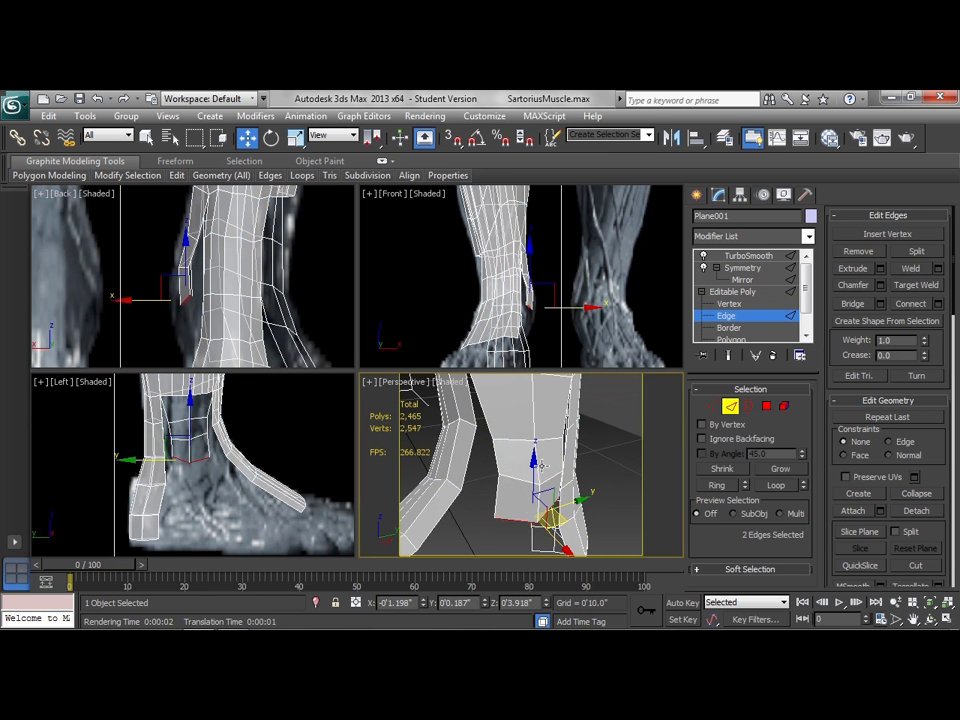
pyautogui.keyDown('alt'); pyautogui.moveTo(544, 478); pyautogui.dragTo(538, 433, button='middle'); pyautogui.keyUp('alt')
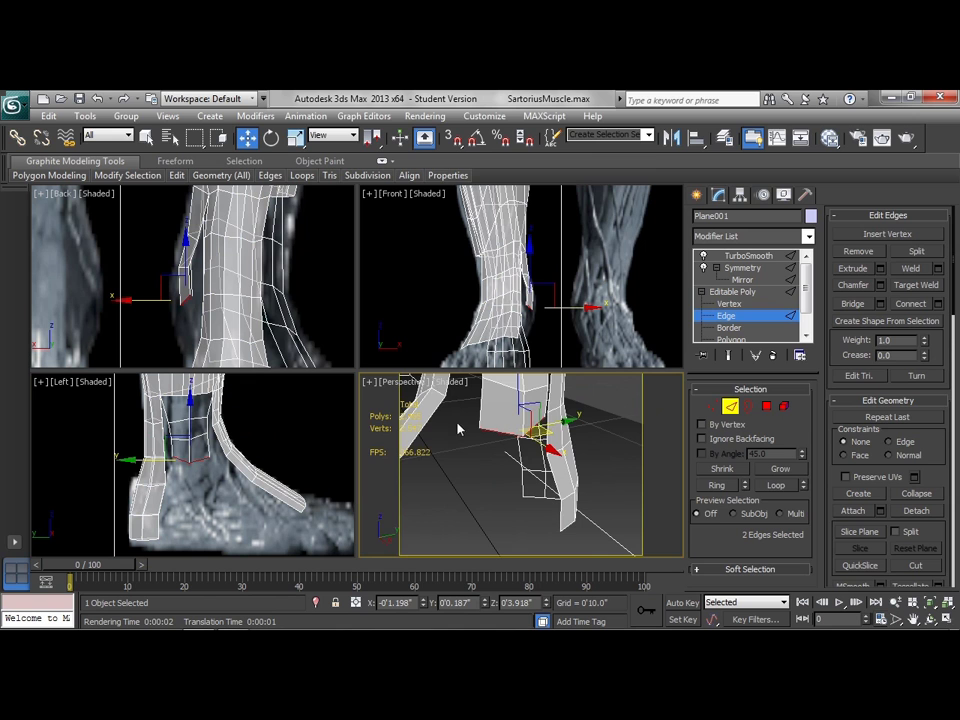
pyautogui.rightClick(535, 328)
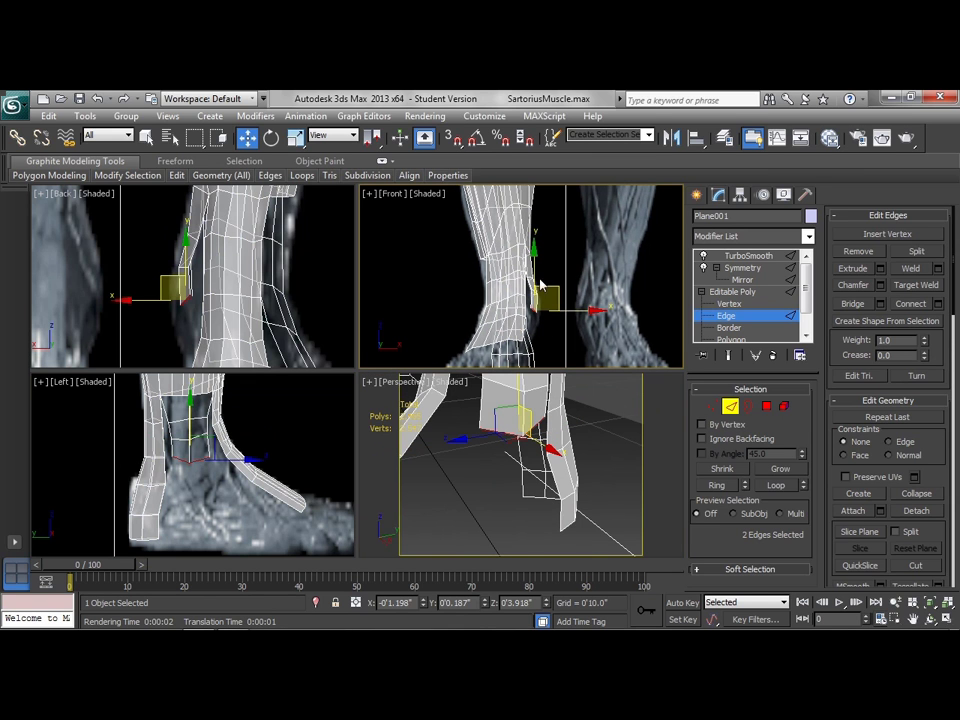
pyautogui.moveTo(535, 274); pyautogui.dragTo(535, 286)
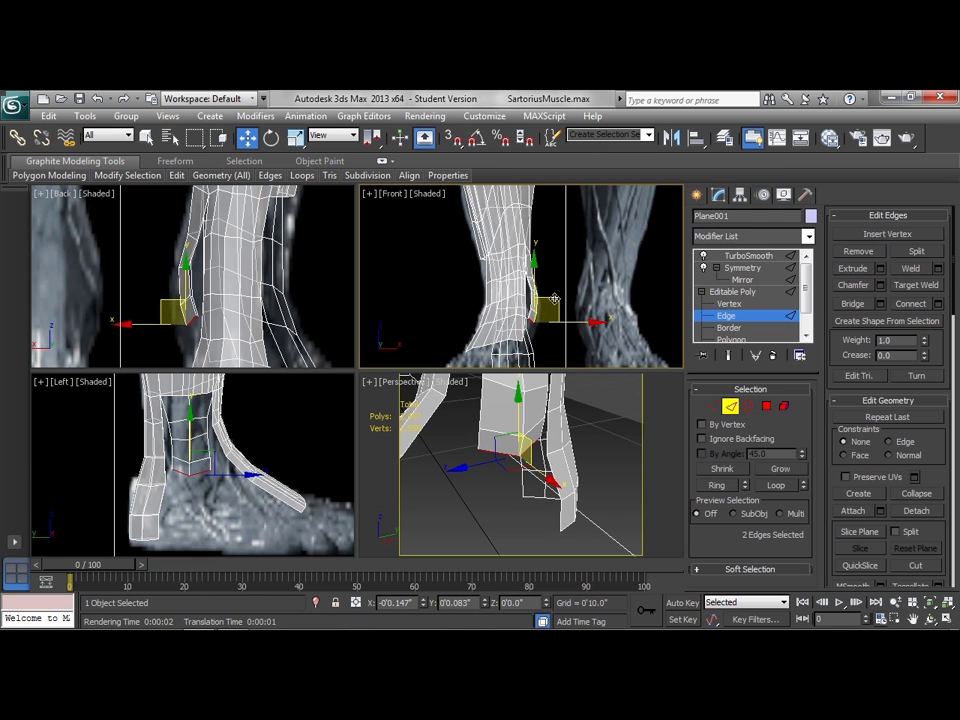
pyautogui.moveTo(554, 298); pyautogui.dragTo(550, 335)
pyautogui.scroll(4, 222, 518)
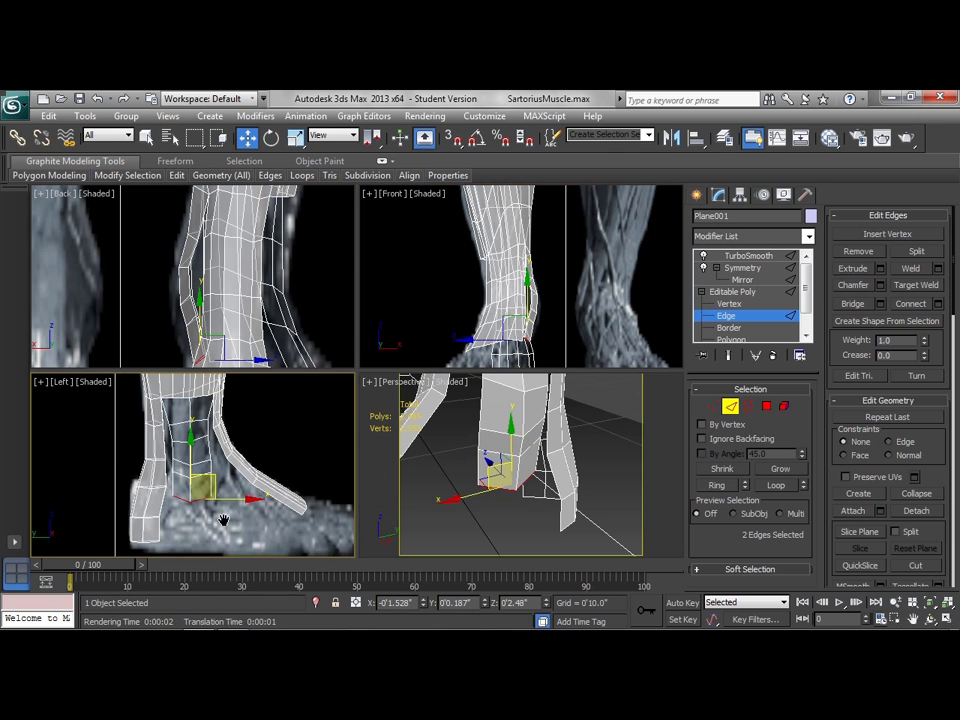
# - Scale the lowest two inner ankle edges to flatten and narrow the border, and shift them slightly toward the inner ankle contour
pyautogui.rightClick(232, 465)
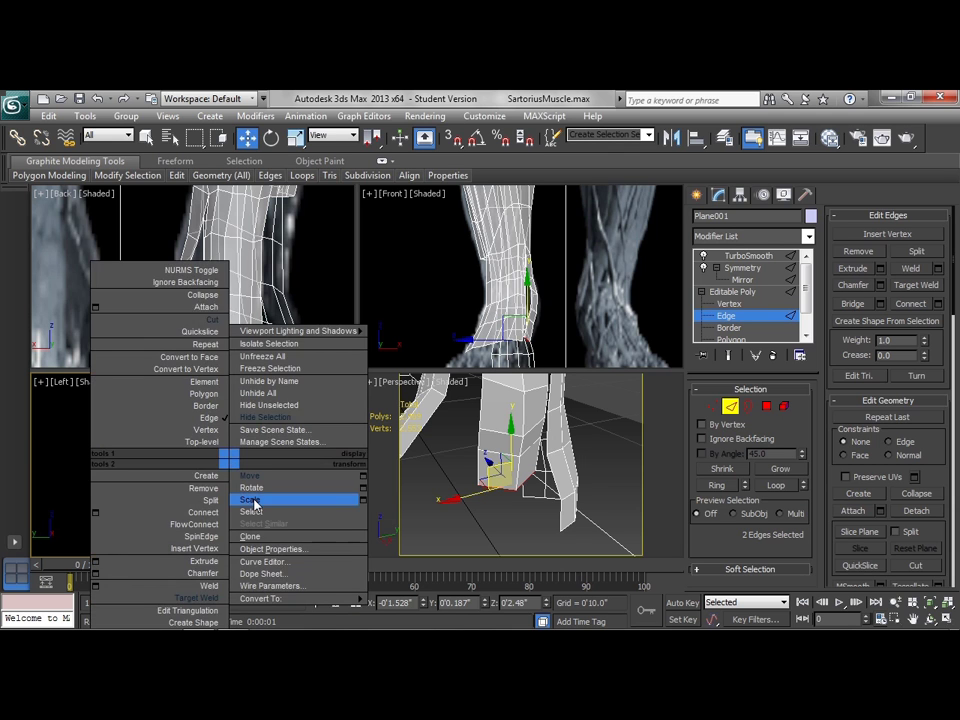
pyautogui.click(251, 500)
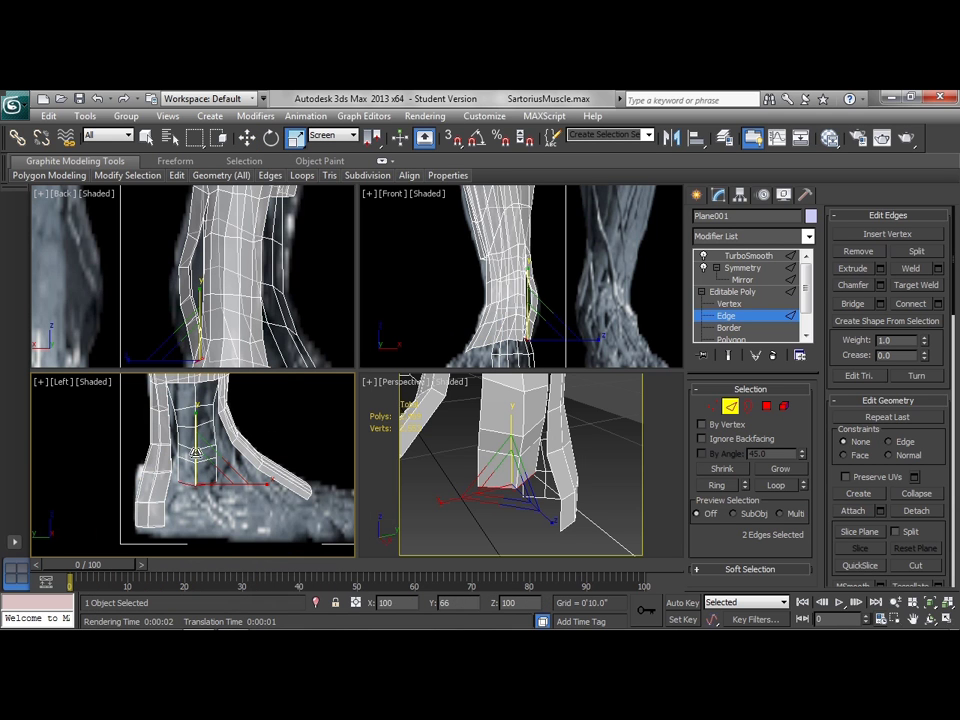
pyautogui.moveTo(191, 612); pyautogui.dragTo(194, 615)
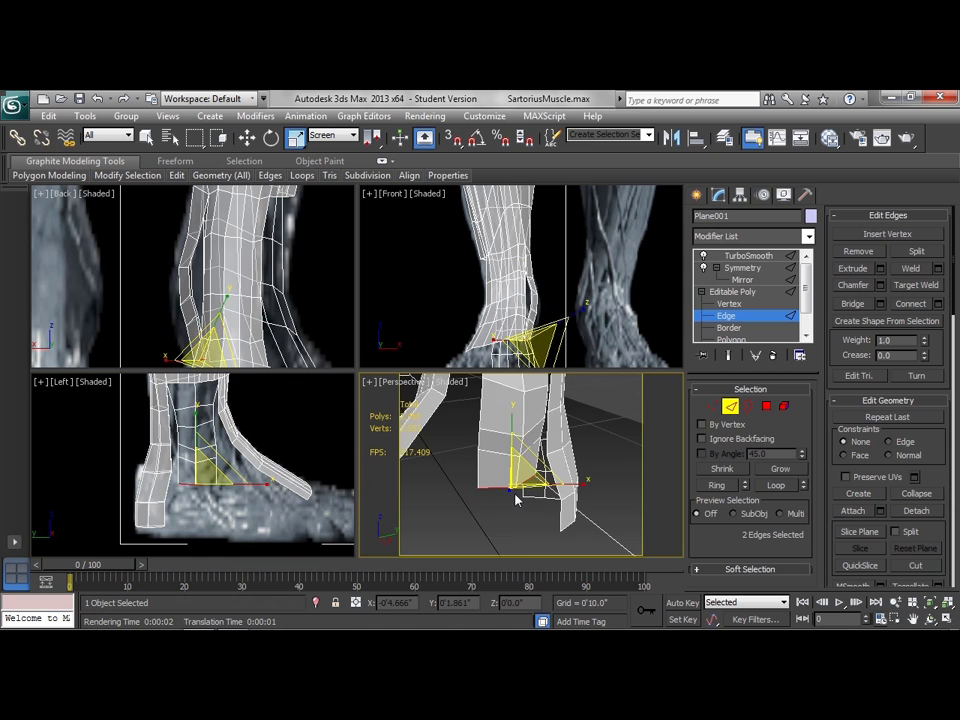
pyautogui.moveTo(518, 525); pyautogui.dragTo(514, 488, button='middle')
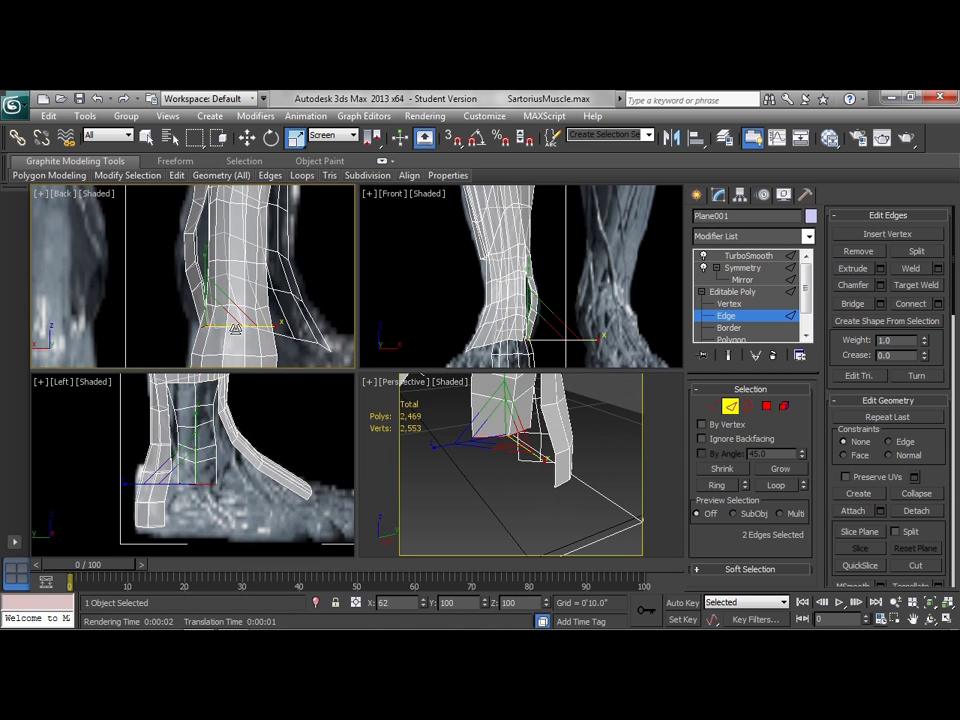
pyautogui.rightClick(245, 347)
pyautogui.click(272, 365)
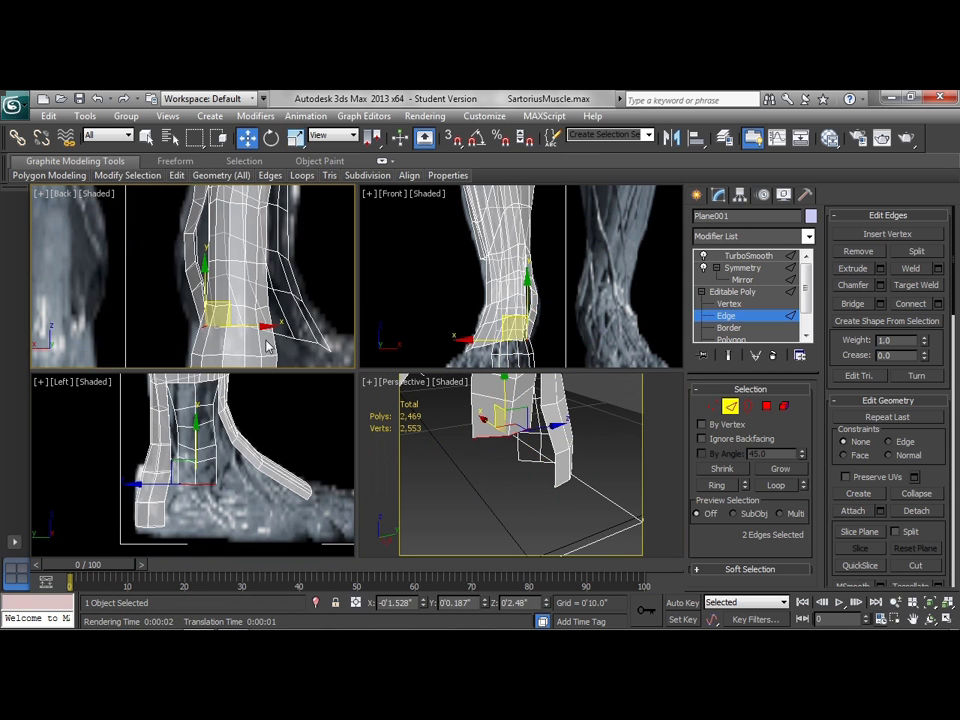
pyautogui.moveTo(250, 331); pyautogui.dragTo(249, 331)
pyautogui.moveTo(236, 466); pyautogui.dragTo(243, 443, button='middle')
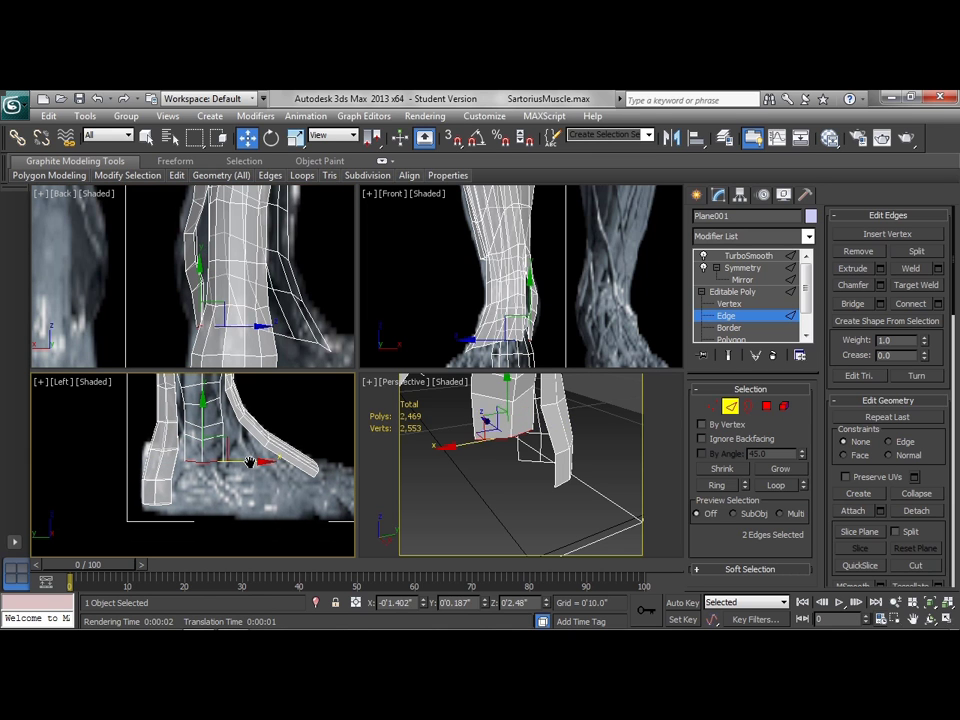
# - Extend the flattened lower edges about 1.7" down to the sole, and align the new edges with the inner foot in front view
pyautogui.keyDown('shift'); pyautogui.moveTo(203, 424); pyautogui.dragTo(204, 468); pyautogui.keyUp('shift')
pyautogui.moveTo(634, 406); pyautogui.dragTo(611, 377, button='middle')
pyautogui.moveTo(566, 340); pyautogui.dragTo(554, 285, button='middle')
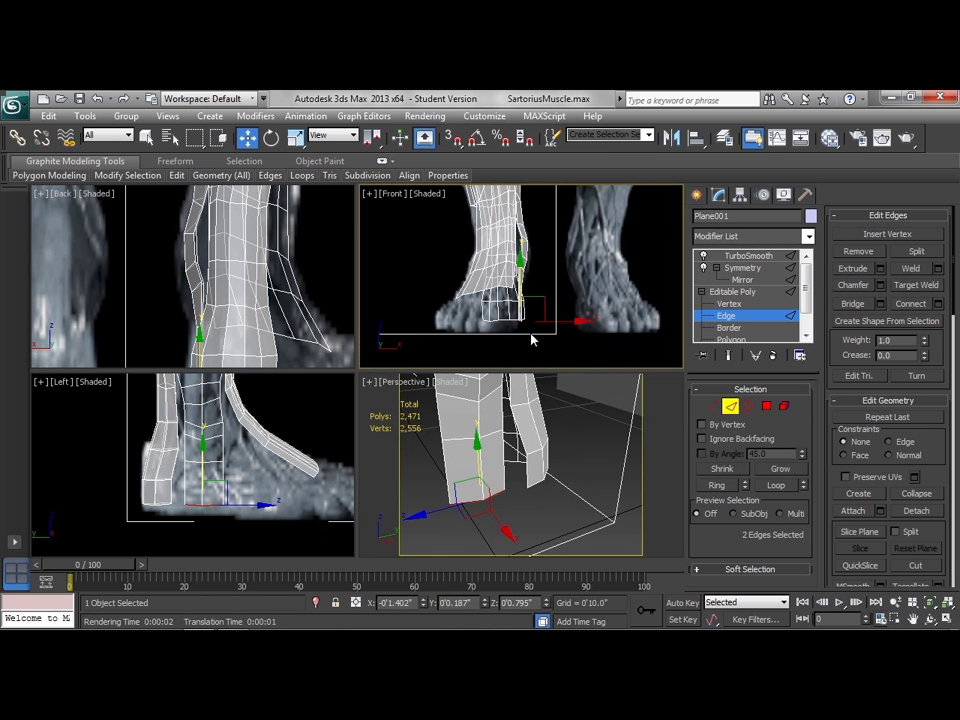
pyautogui.moveTo(531, 334); pyautogui.dragTo(533, 342, button='middle')
pyautogui.moveTo(275, 325); pyautogui.dragTo(286, 279, button='middle')
pyautogui.middleClick(541, 325)
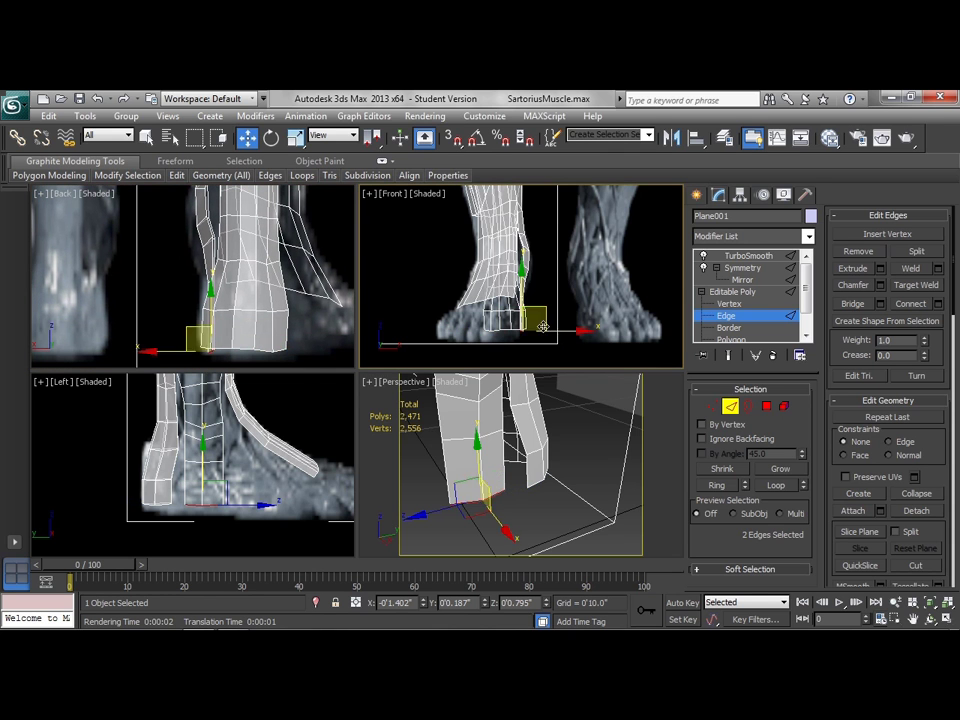
pyautogui.moveTo(549, 332); pyautogui.dragTo(538, 326)
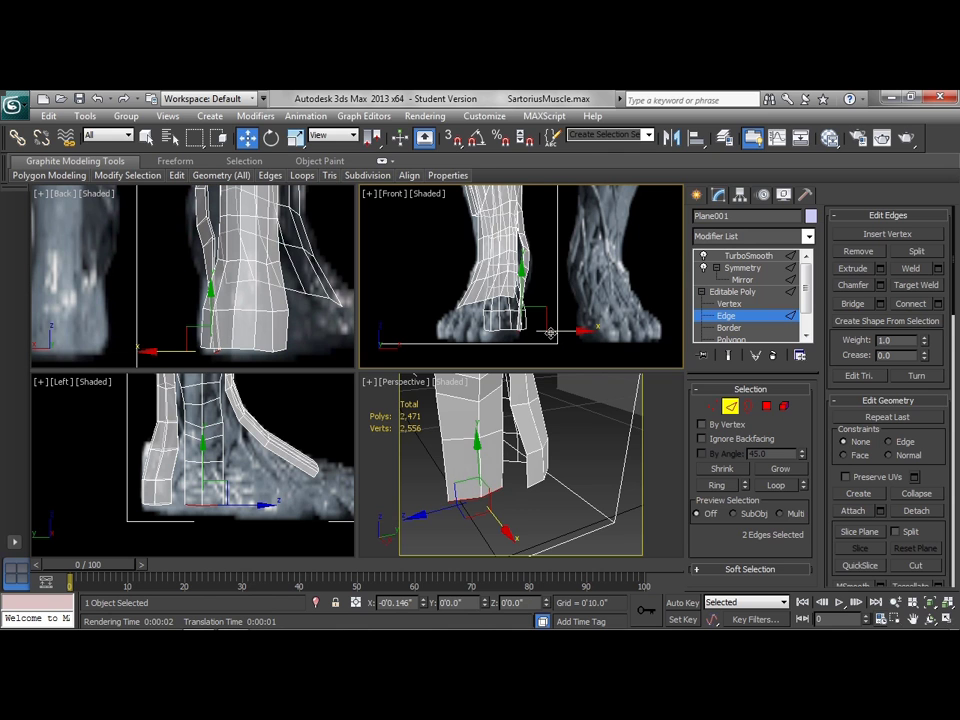
# - Reposition the vertices of the row above the sole in side view to level that row of the inner ankle panel
pyautogui.click(713, 406)
pyautogui.click(186, 472)
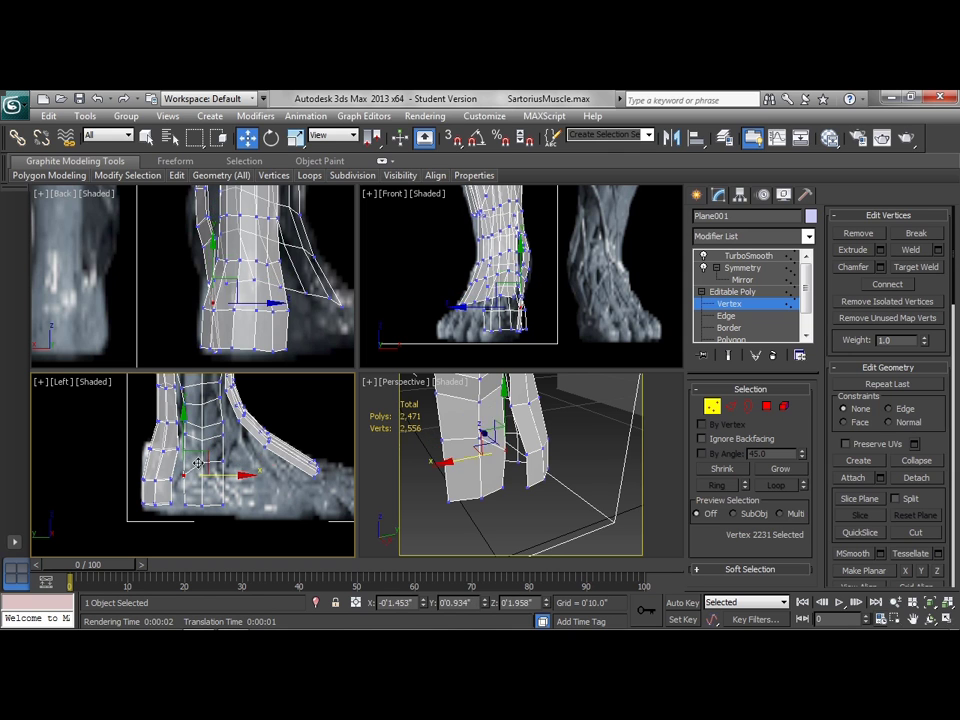
pyautogui.click(206, 475)
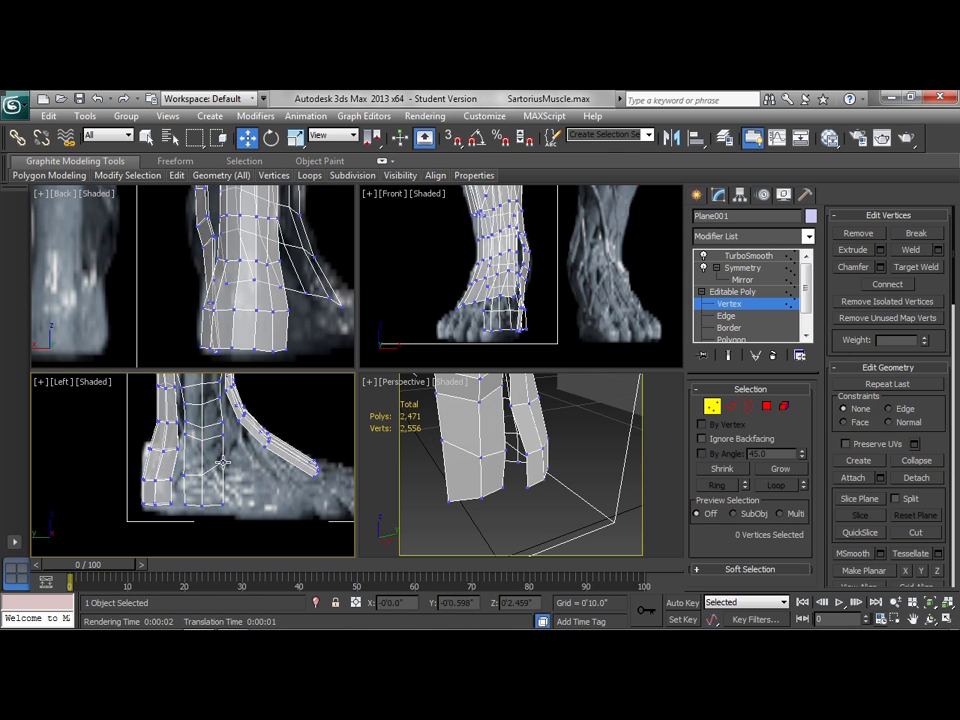
pyautogui.click(224, 472)
pyautogui.click(242, 482)
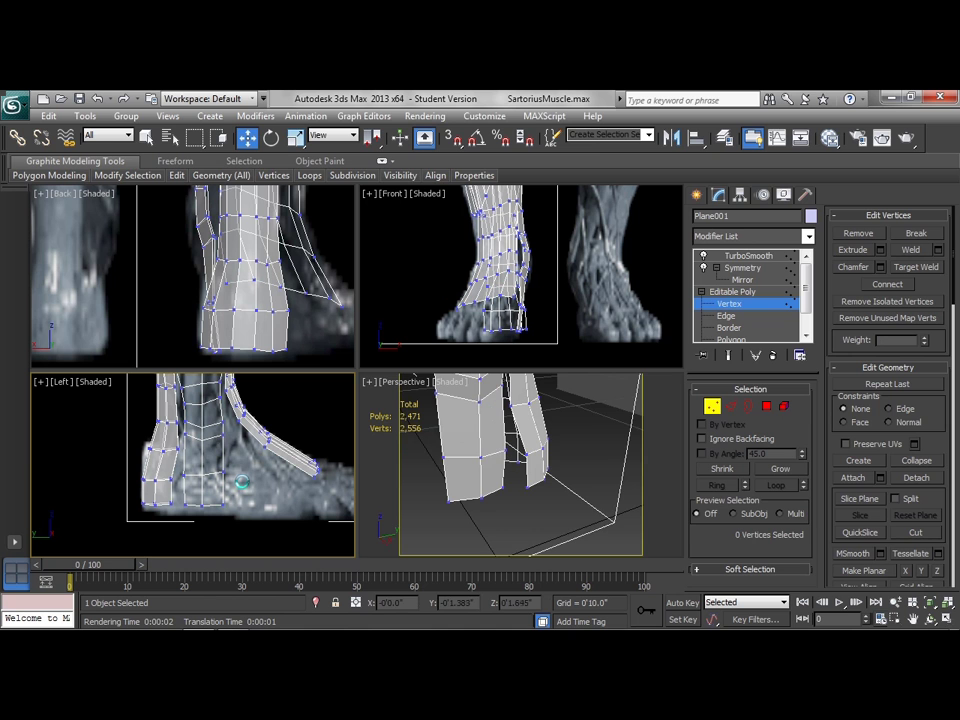
# - Move the middle vertex of the inner ankle panel outward and slightly down to form the ankle bone bump
pyautogui.moveTo(518, 410); pyautogui.dragTo(525, 443, button='middle')
pyautogui.keyDown('alt'); pyautogui.moveTo(478, 469); pyautogui.dragTo(560, 482, button='middle'); pyautogui.keyUp('alt')
pyautogui.click(530, 470)
pyautogui.click(551, 456)
pyautogui.click(544, 452)
pyautogui.moveTo(563, 437); pyautogui.dragTo(566, 439)
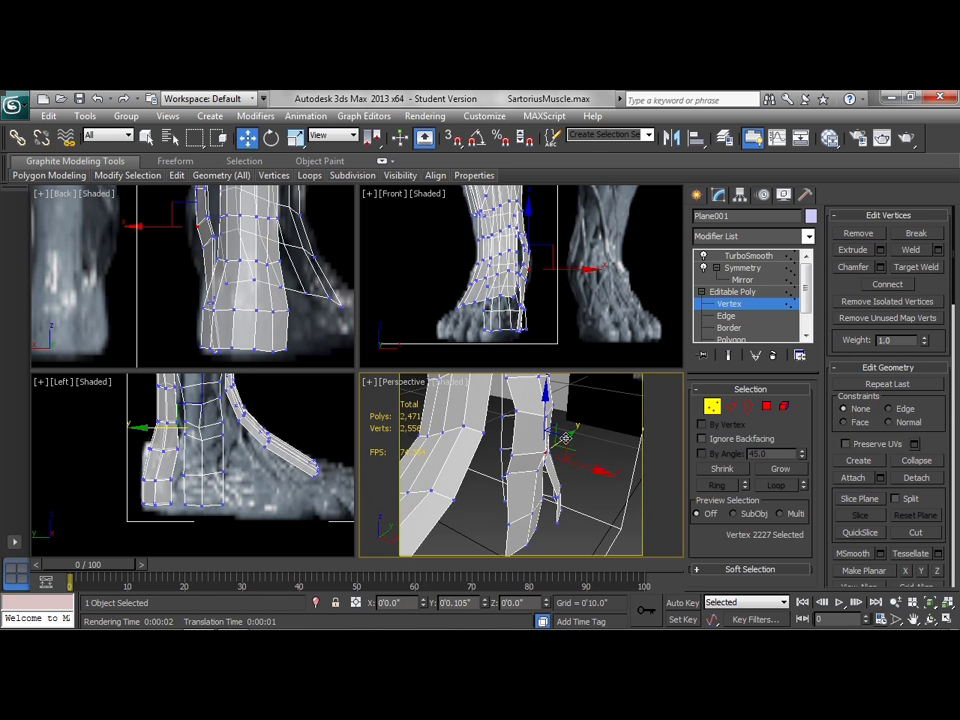
pyautogui.moveTo(566, 443)
pyautogui.keyDown('alt'); pyautogui.mouseDown(button='middle')
pyautogui.moveTo(590, 465)
pyautogui.moveTo(561, 454)
pyautogui.mouseUp(button='middle'); pyautogui.keyUp('alt')
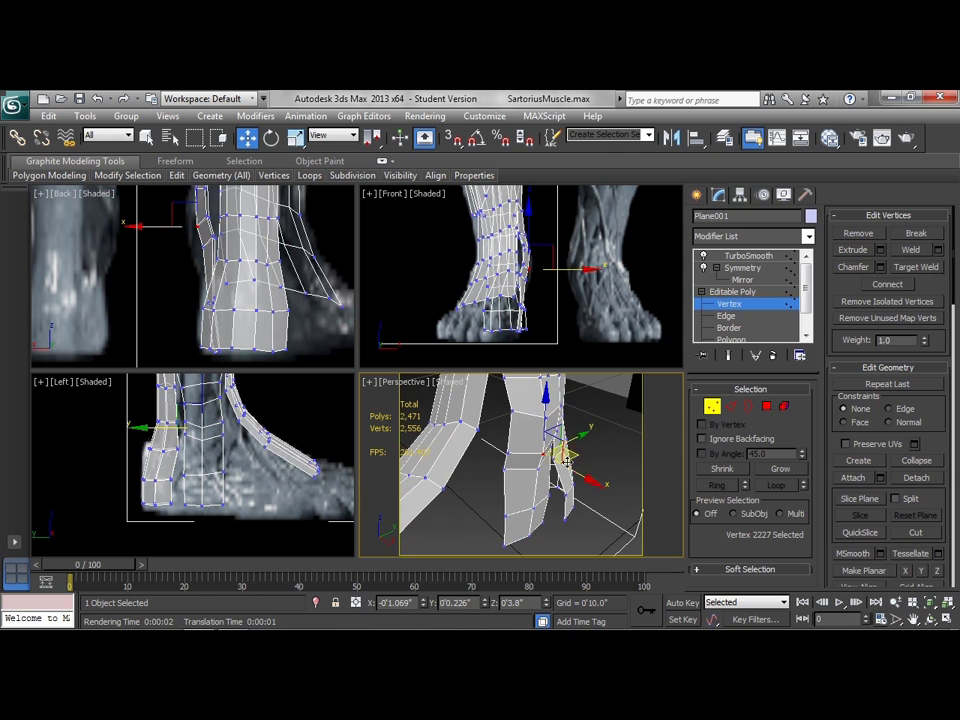
pyautogui.moveTo(575, 471); pyautogui.dragTo(575, 471)
pyautogui.moveTo(549, 421); pyautogui.dragTo(549, 427)
pyautogui.moveTo(541, 305); pyautogui.dragTo(538, 317, button='middle')
pyautogui.scroll(2, 539, 337)
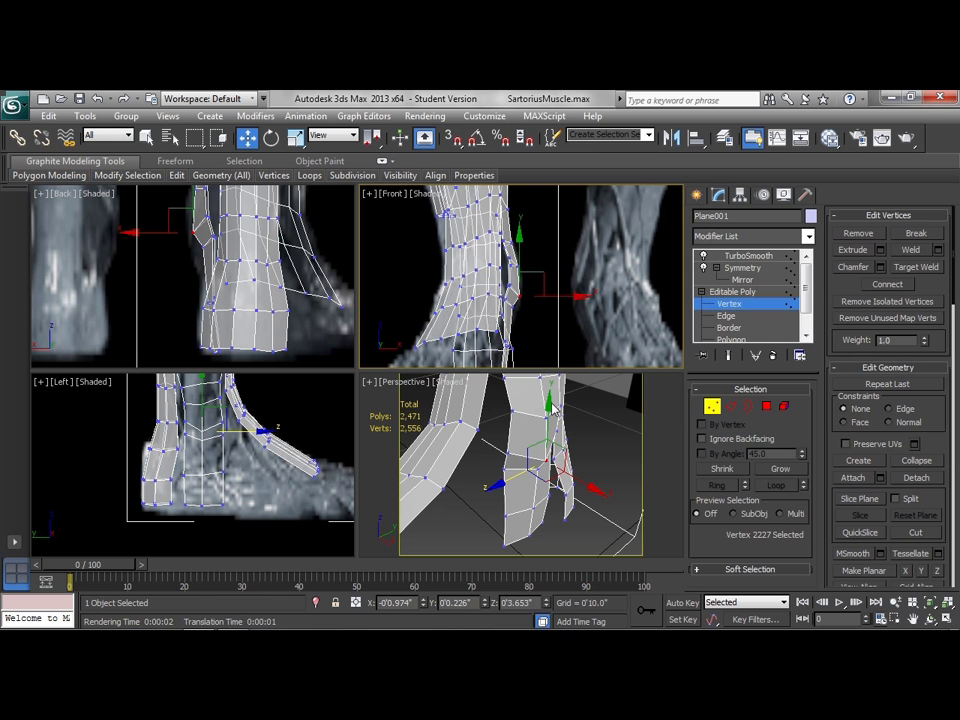
# - Bridge the facing edges of the inner ankle panel and the heel strip with 1 segment
pyautogui.keyDown('alt'); pyautogui.moveTo(514, 510); pyautogui.dragTo(475, 480, button='middle'); pyautogui.keyUp('alt')
pyautogui.moveTo(522, 416); pyautogui.dragTo(501, 453, button='middle')
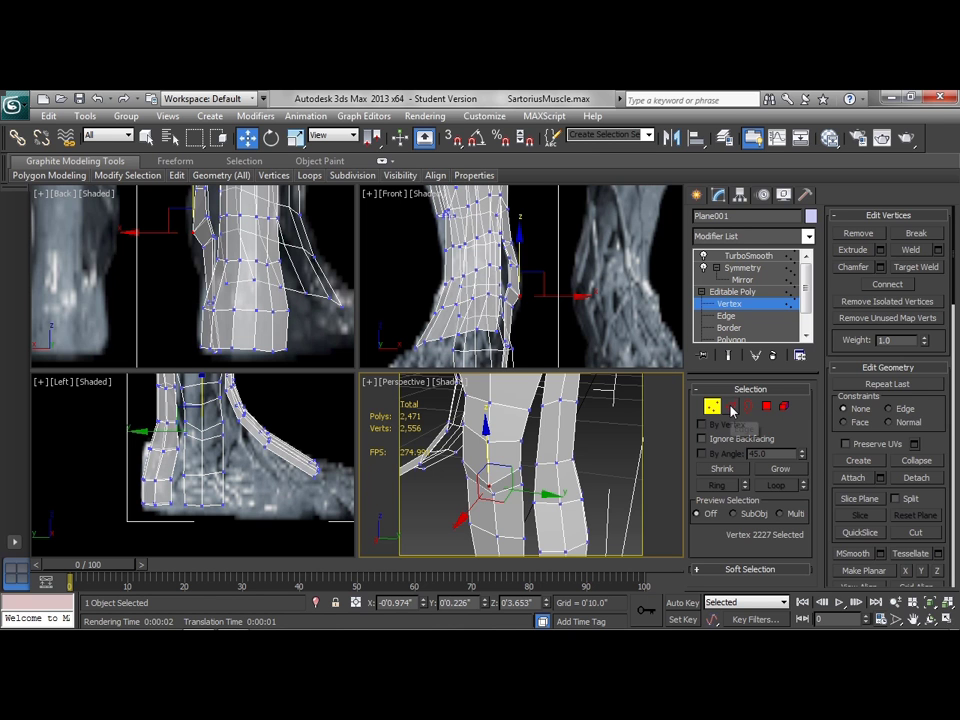
pyautogui.click(731, 407)
pyautogui.click(521, 457)
pyautogui.keyDown('ctrl'); pyautogui.click(542, 436); pyautogui.keyUp('ctrl')
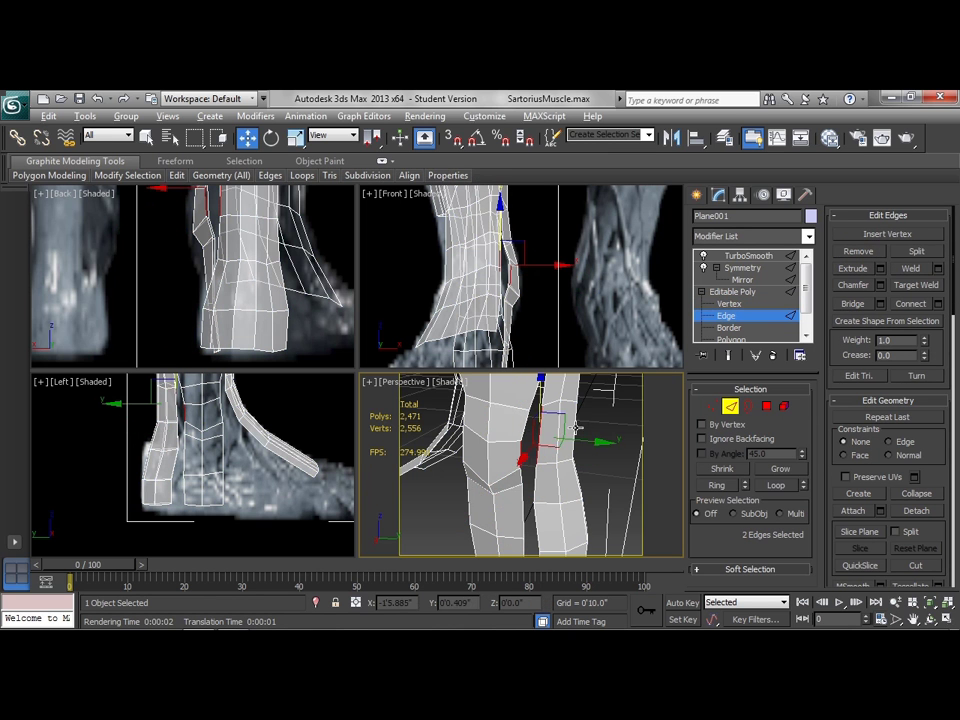
pyautogui.moveTo(573, 428)
pyautogui.keyDown('alt'); pyautogui.mouseDown(button='middle')
pyautogui.moveTo(553, 425)
pyautogui.moveTo(566, 432)
pyautogui.mouseUp(button='middle'); pyautogui.keyUp('alt')
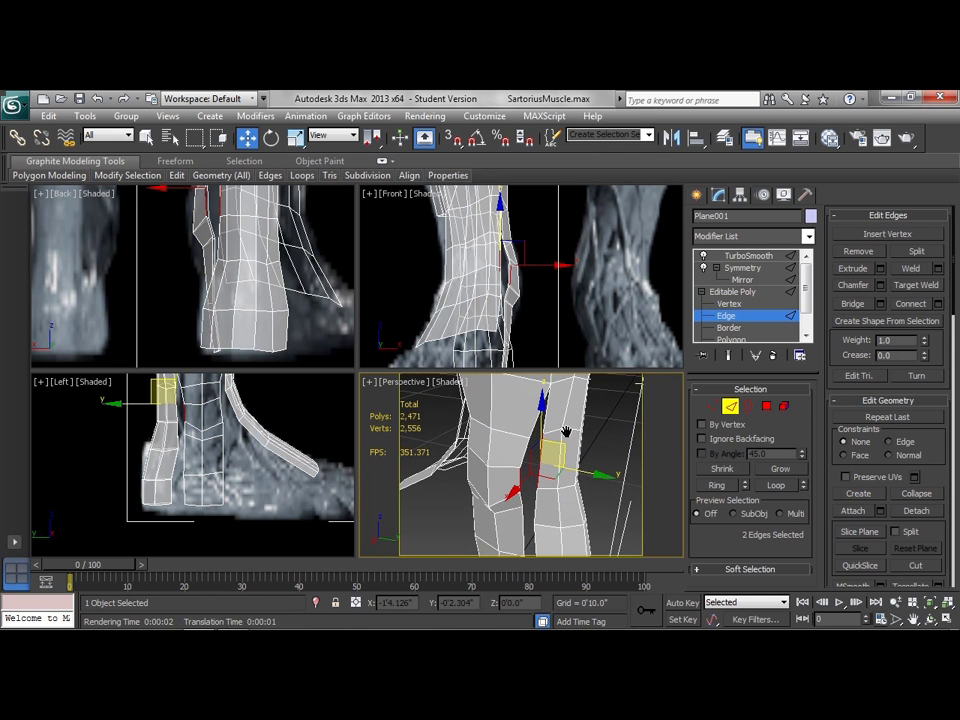
pyautogui.click(880, 304)
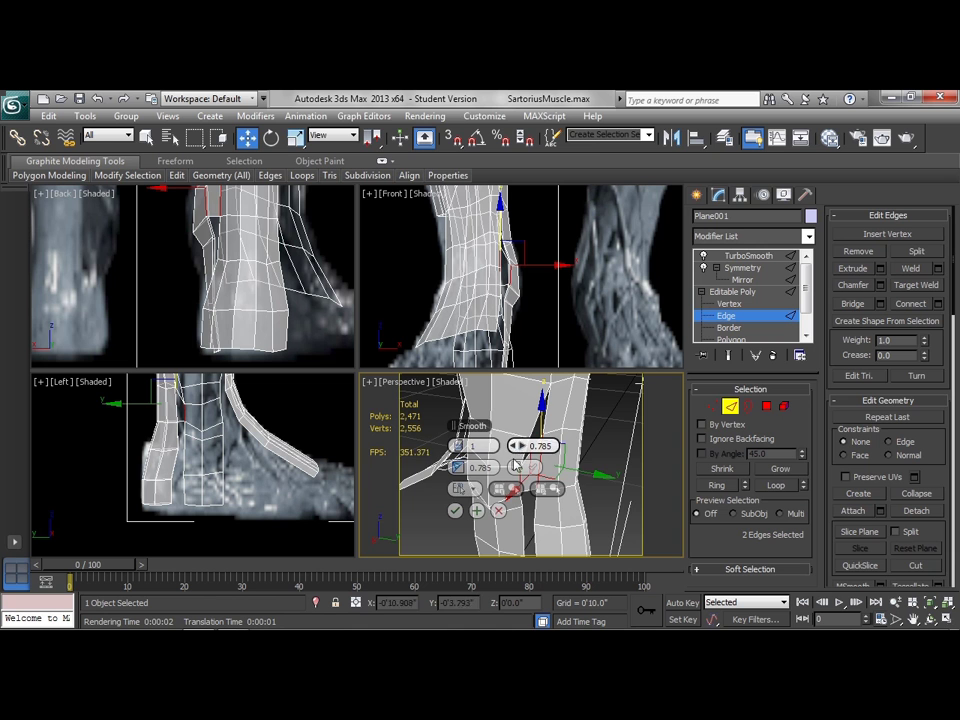
pyautogui.click(455, 511)
# - Cap the narrow triangular hole above the new bridge between the inner ankle panel and the heel strip
pyautogui.keyDown('alt'); pyautogui.moveTo(550, 484); pyautogui.dragTo(587, 481, button='middle'); pyautogui.keyUp('alt')
pyautogui.hotkey('alt', 'w')
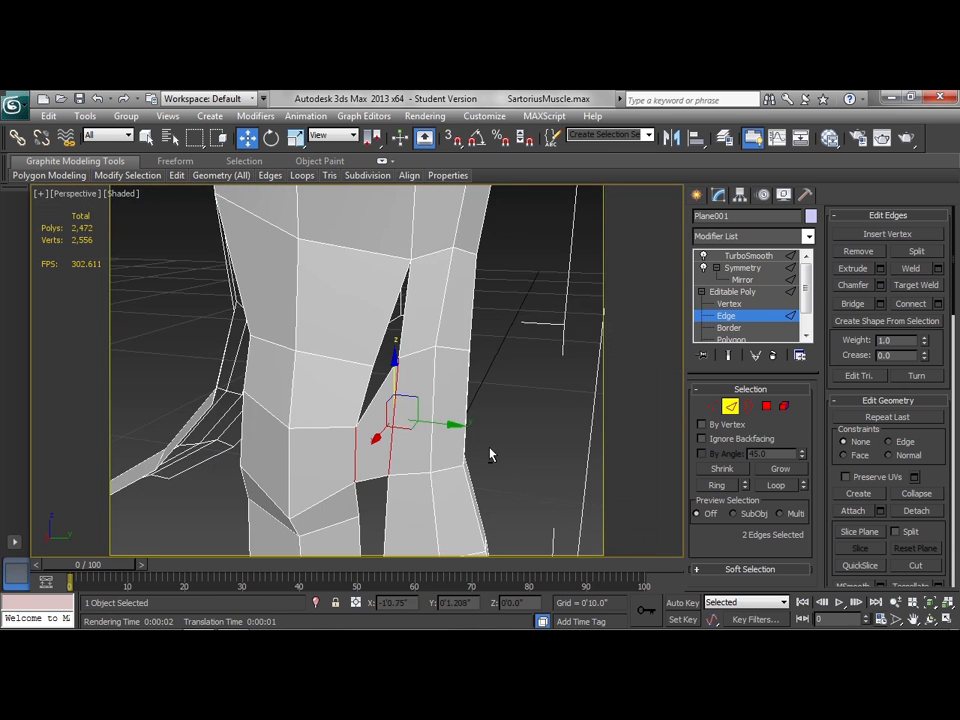
pyautogui.moveTo(491, 452)
pyautogui.keyDown('alt'); pyautogui.mouseDown(button='middle')
pyautogui.moveTo(476, 450)
pyautogui.moveTo(500, 448)
pyautogui.mouseUp(button='middle'); pyautogui.keyUp('alt')
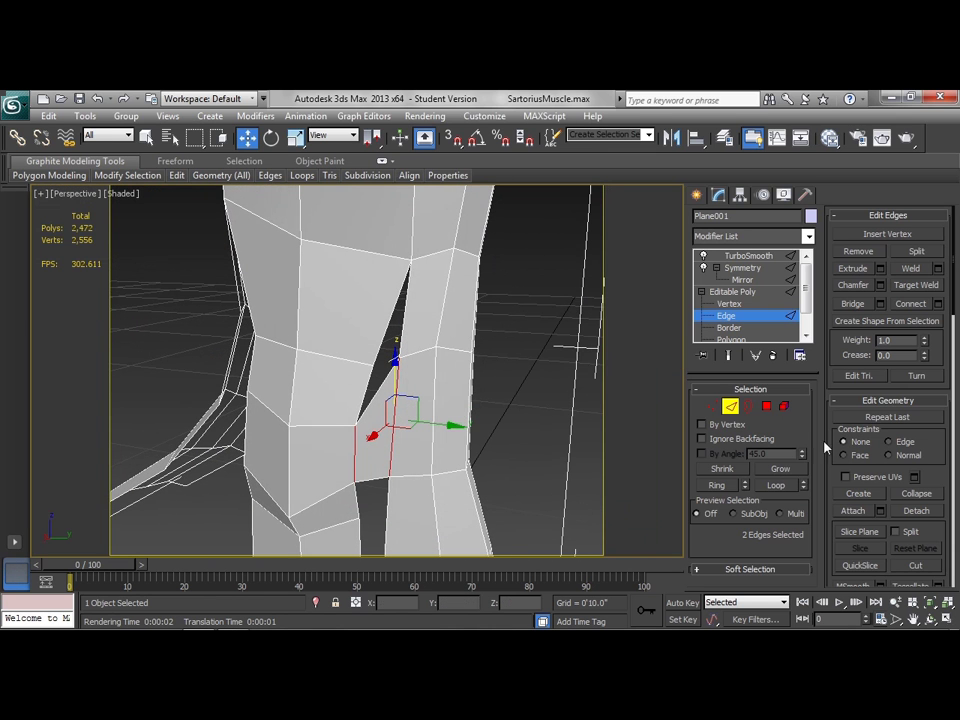
pyautogui.click(748, 407)
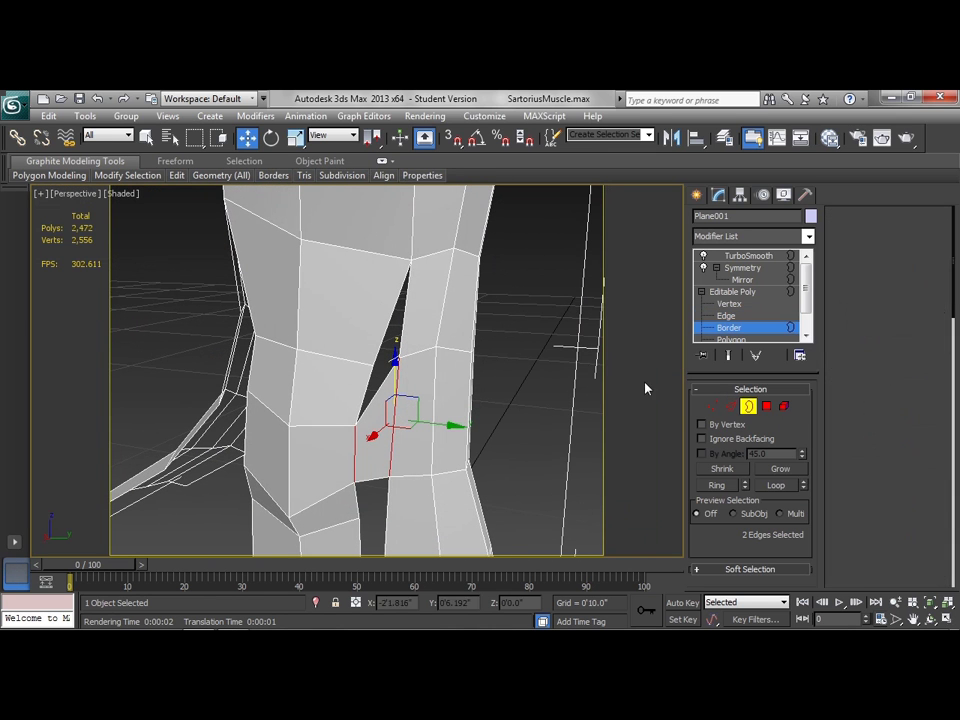
pyautogui.click(401, 334)
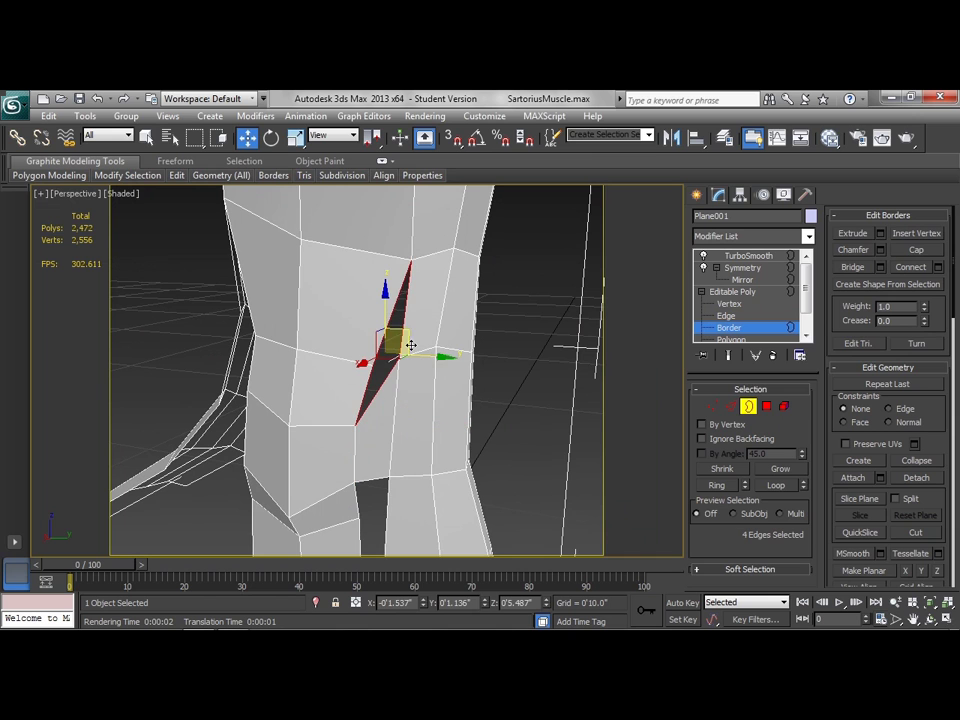
pyautogui.click(913, 250)
pyautogui.press('1')
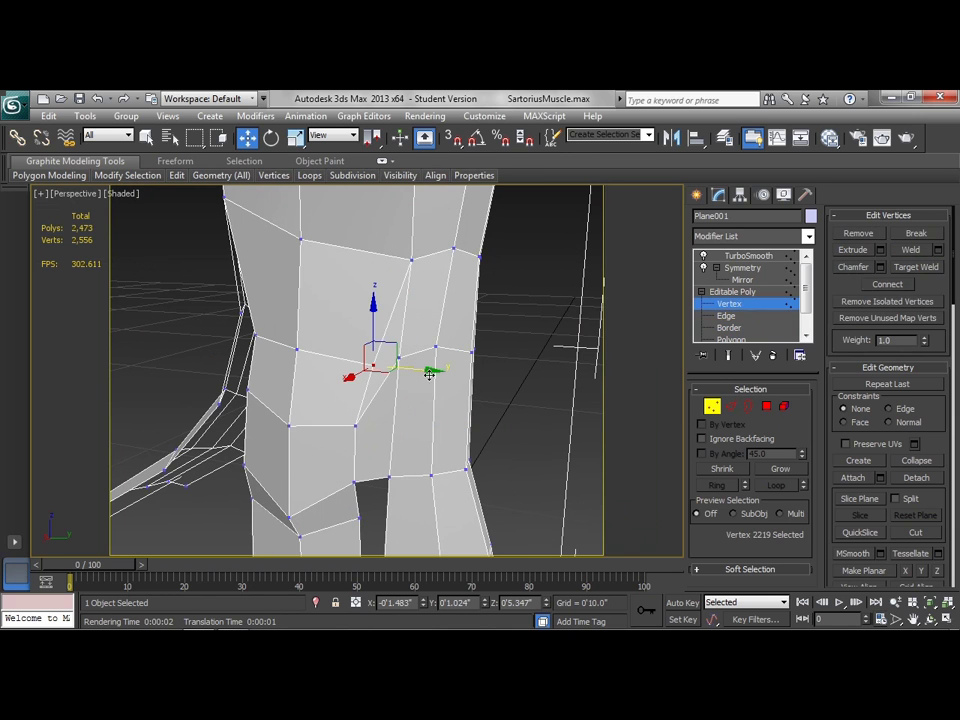
# - Bridge the facing edges of the inner ankle panel and the front foot strip
pyautogui.keyDown('alt'); pyautogui.moveTo(403, 368); pyautogui.dragTo(350, 370, button='middle'); pyautogui.keyUp('alt')
pyautogui.click(349, 377)
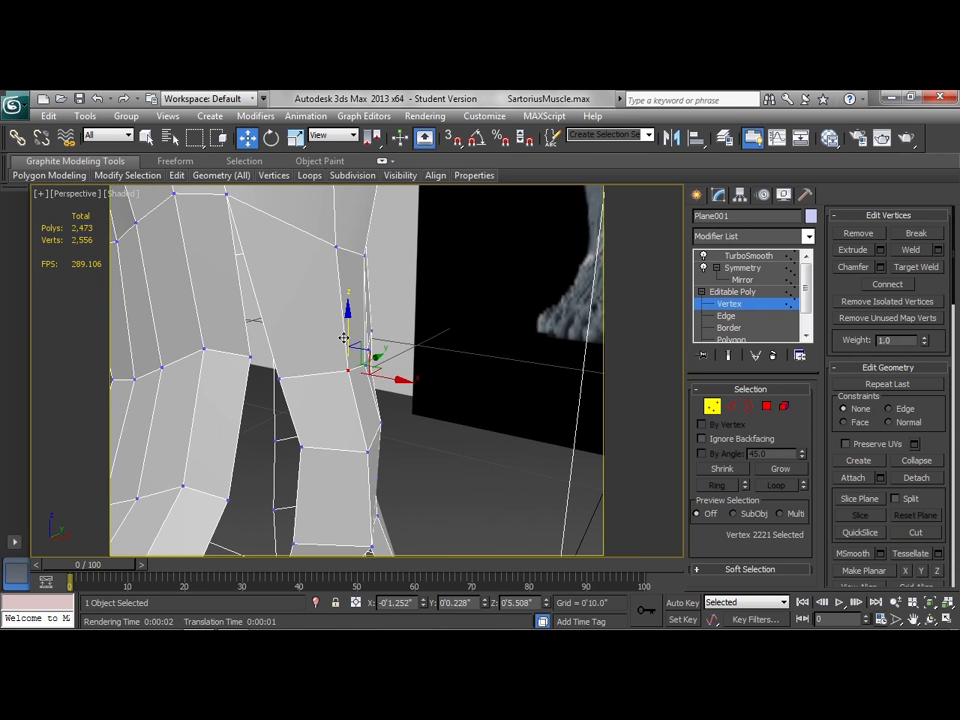
pyautogui.keyDown('alt'); pyautogui.moveTo(290, 346); pyautogui.dragTo(440, 356, button='middle'); pyautogui.keyUp('alt')
pyautogui.scroll(-6, 325, 370)
pyautogui.click(731, 407)
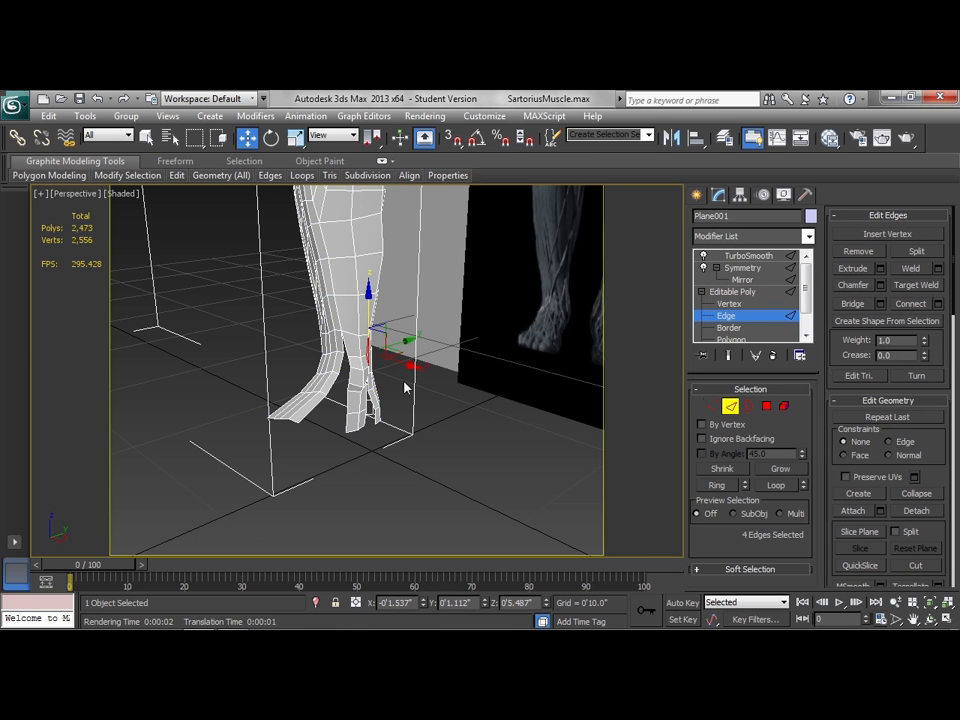
pyautogui.click(348, 377)
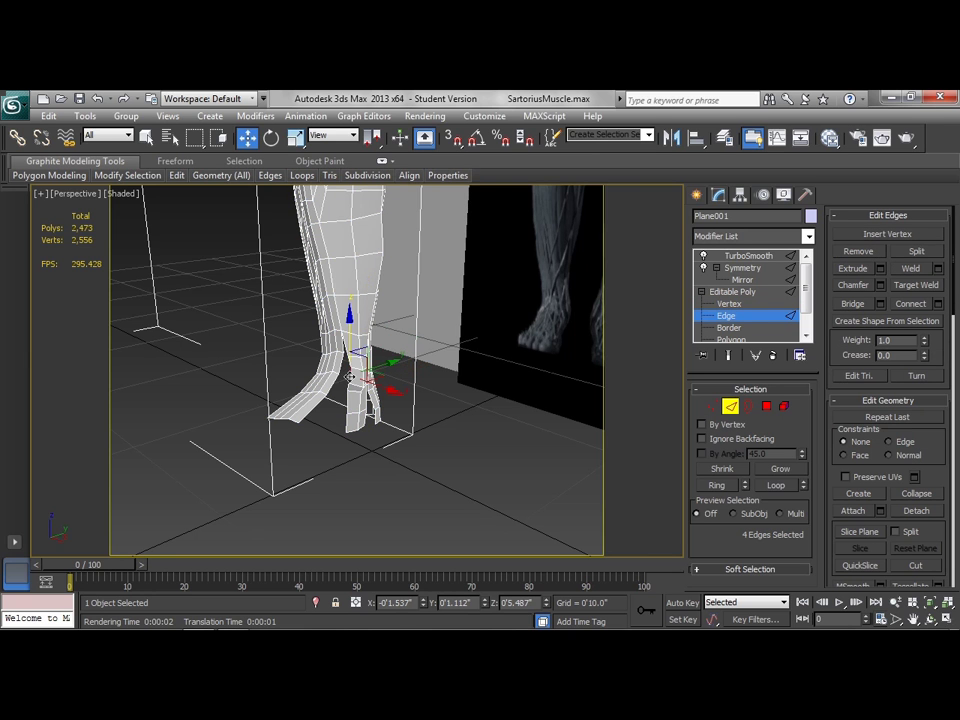
pyautogui.keyDown('ctrl'); pyautogui.click(342, 367); pyautogui.keyUp('ctrl')
pyautogui.hotkey('alt', 'b')
# - Cap the narrow triangular hole above the new bridge between the inner ankle panel and the front foot strip
pyautogui.scroll(5, 431, 364)
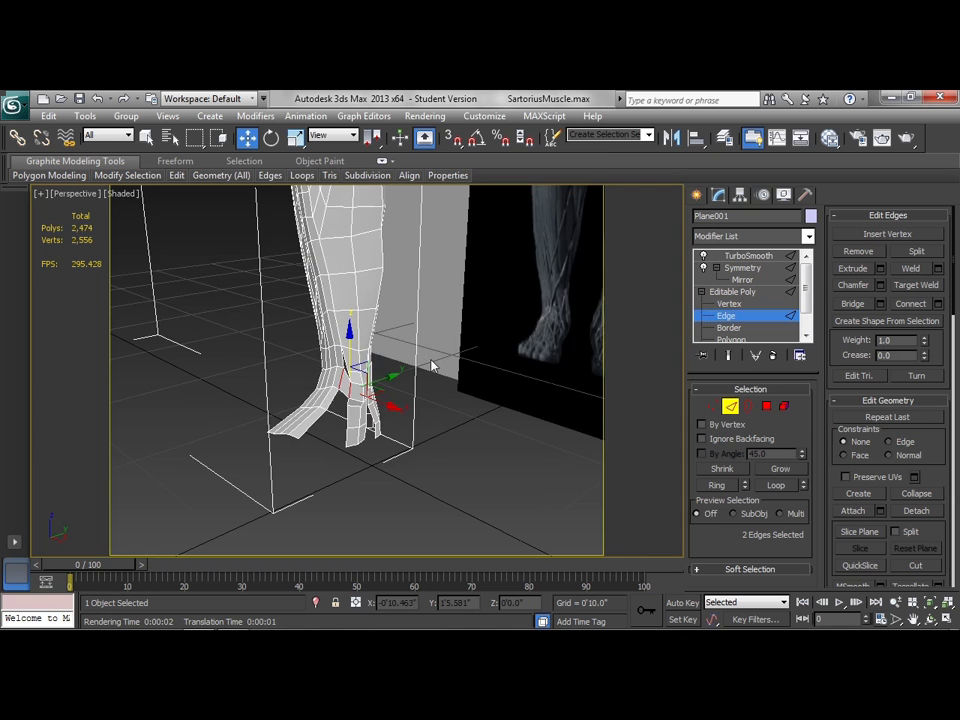
pyautogui.moveTo(318, 372); pyautogui.dragTo(383, 400, button='middle')
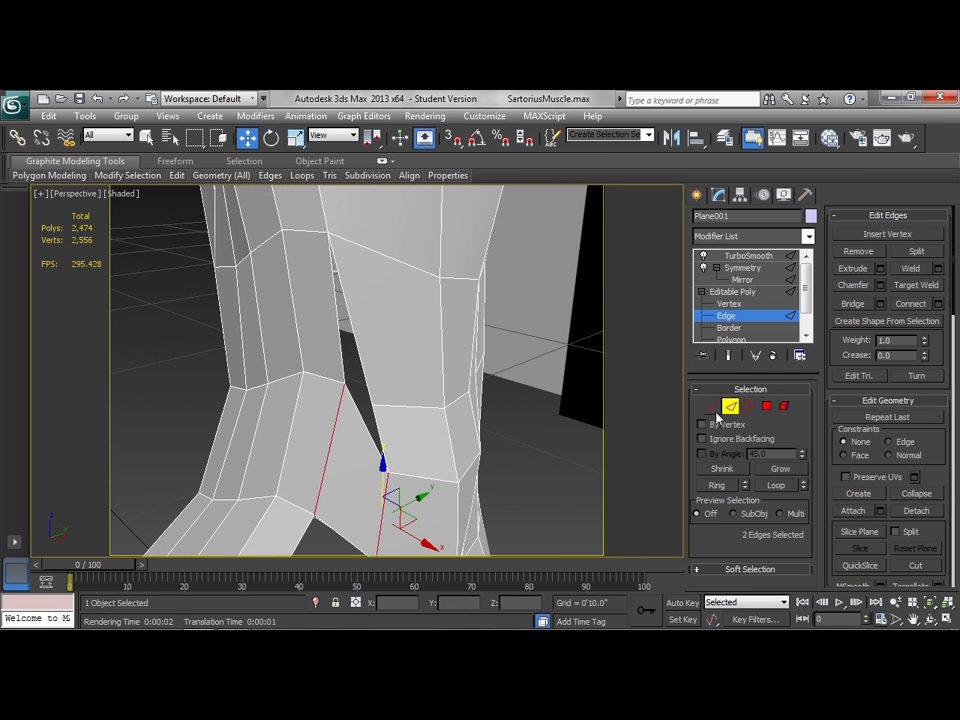
pyautogui.click(750, 406)
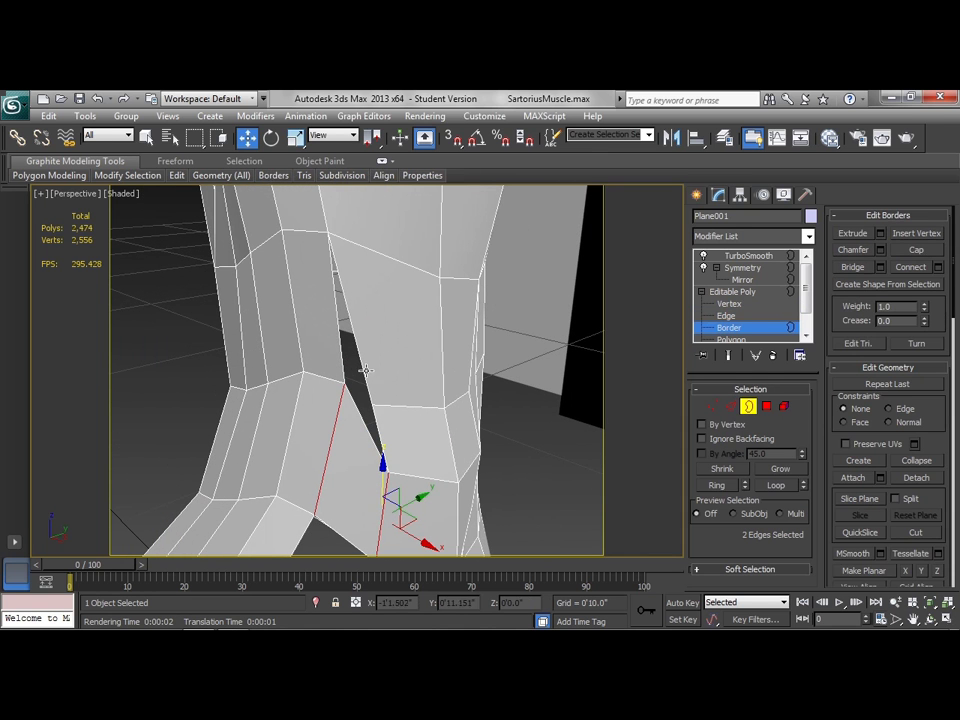
pyautogui.click(914, 251)
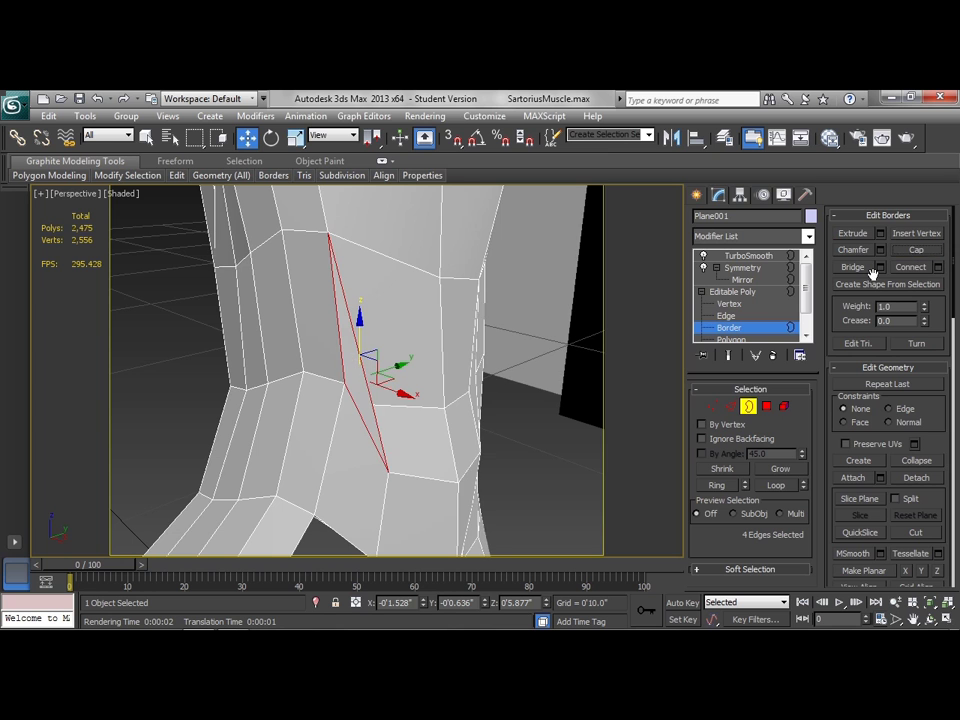
# - Reposition the inner ankle panel's edge vertex beside the newly capped face to smooth the ankle surface
pyautogui.click(711, 406)
pyautogui.click(371, 403)
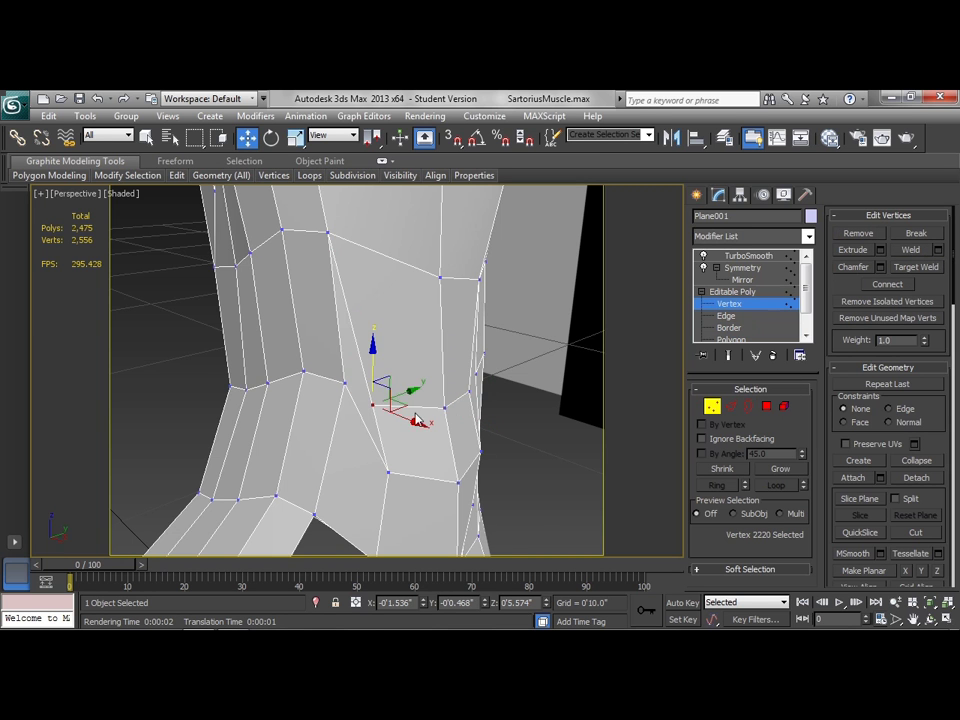
pyautogui.keyDown('alt'); pyautogui.moveTo(430, 394); pyautogui.dragTo(387, 424, button='middle'); pyautogui.keyUp('alt')
pyautogui.moveTo(408, 400); pyautogui.dragTo(402, 436)
# - Lower the two front-strip vertices beside the capped face slightly, and adjust the height of another vertex along the same ankle row
pyautogui.keyDown('alt'); pyautogui.moveTo(444, 408); pyautogui.dragTo(364, 386, button='middle'); pyautogui.keyUp('alt')
pyautogui.click(343, 382)
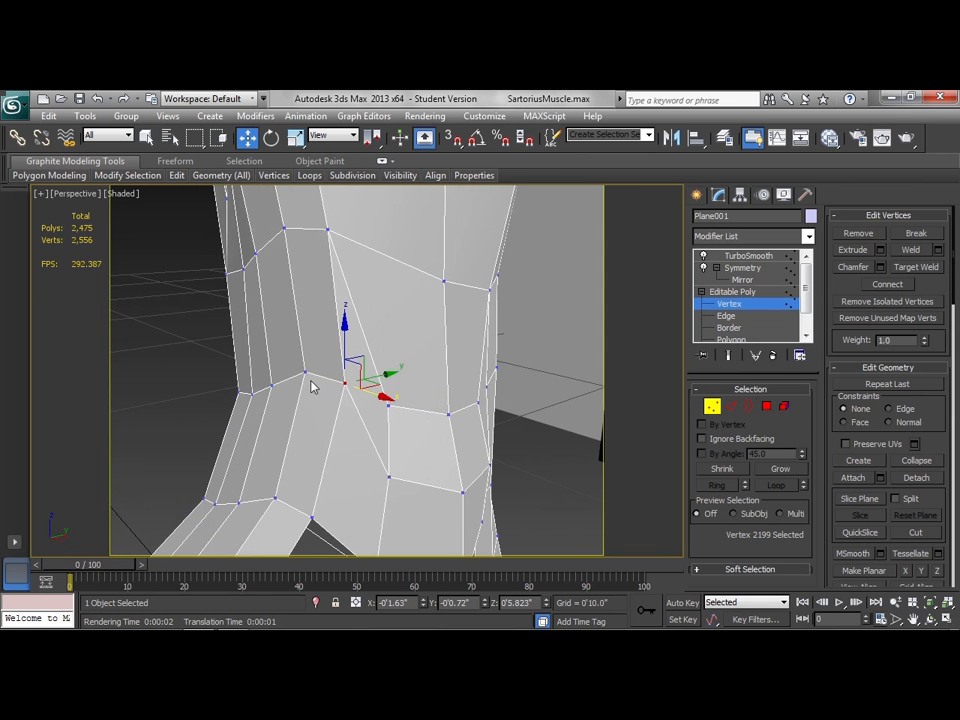
pyautogui.keyDown('ctrl'); pyautogui.click(306, 373); pyautogui.keyUp('ctrl')
pyautogui.moveTo(322, 334); pyautogui.dragTo(321, 352)
pyautogui.keyDown('alt'); pyautogui.moveTo(298, 393); pyautogui.dragTo(388, 393, button='middle'); pyautogui.keyUp('alt')
pyautogui.click(207, 428)
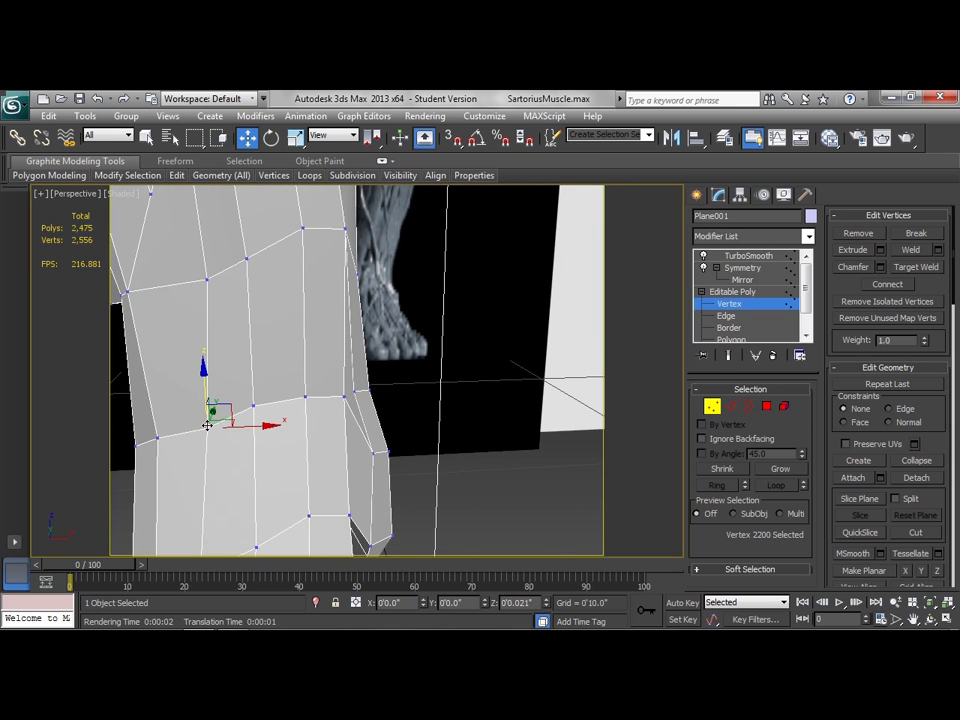
# - Examine the joined inner ankle and the remaining gaps between the foot strips from several angles and distances
pyautogui.keyDown('alt'); pyautogui.moveTo(207, 428); pyautogui.dragTo(376, 430, button='middle'); pyautogui.keyUp('alt')
pyautogui.scroll(-8, 310, 417)
pyautogui.scroll(8, 346, 420)
pyautogui.moveTo(377, 520); pyautogui.dragTo(469, 410, button='middle')
pyautogui.scroll(-1, 393, 414)
pyautogui.scroll(-5, 393, 414)
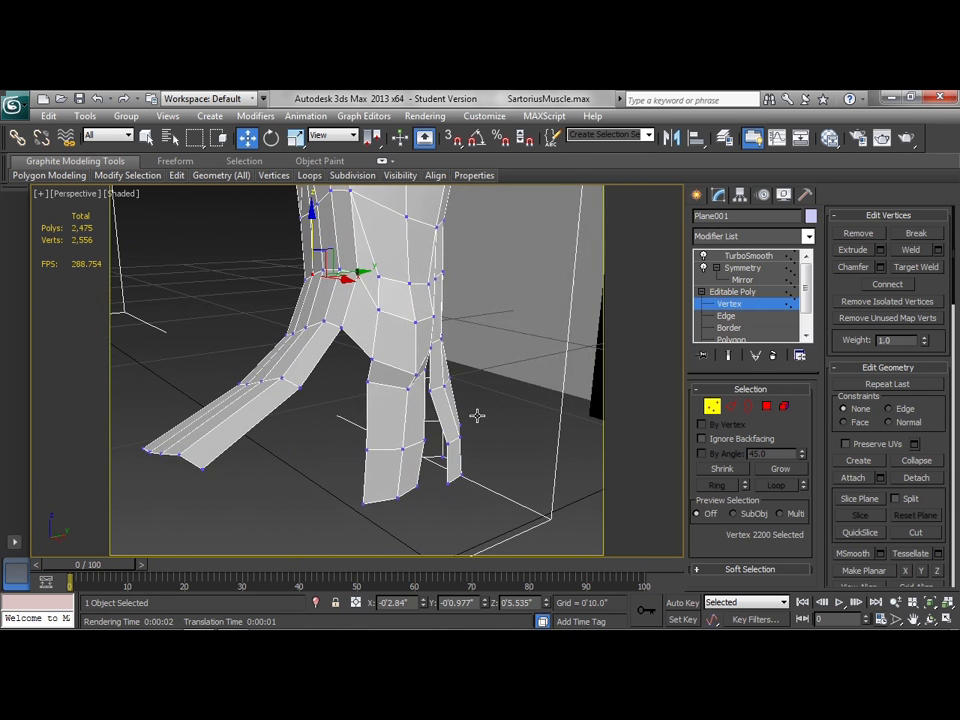
pyautogui.keyDown('alt'); pyautogui.moveTo(477, 415); pyautogui.dragTo(469, 419, button='middle'); pyautogui.keyUp('alt')
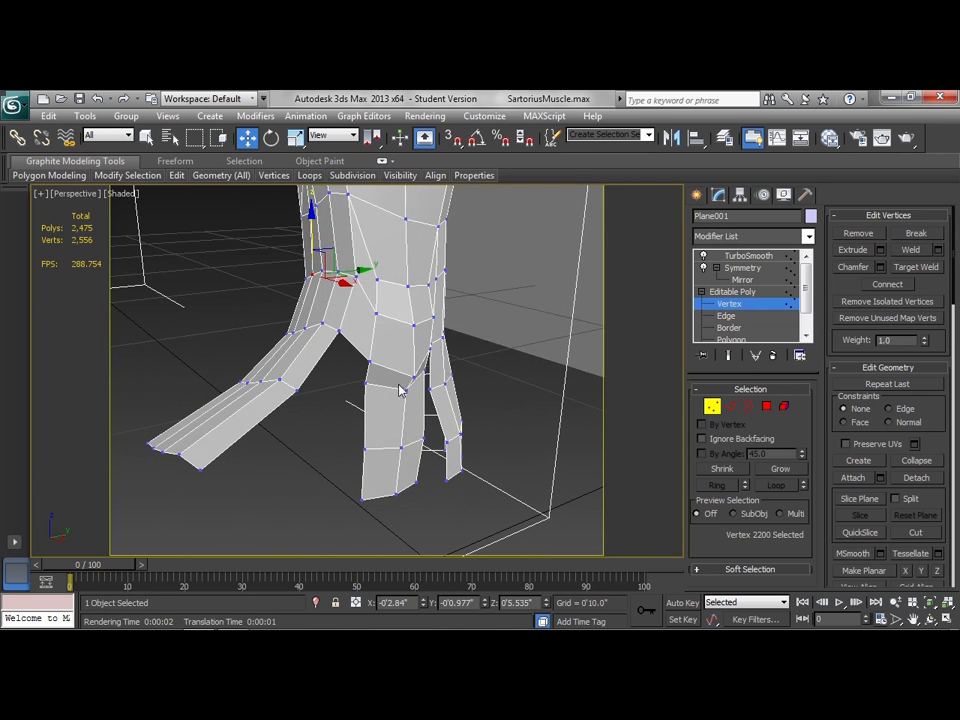
# - Select the three middle open edges along the bottom of the outer lower leg, between the heel and front foot strips
pyautogui.keyDown('alt'); pyautogui.moveTo(399, 390); pyautogui.dragTo(378, 360, button='middle'); pyautogui.keyUp('alt')
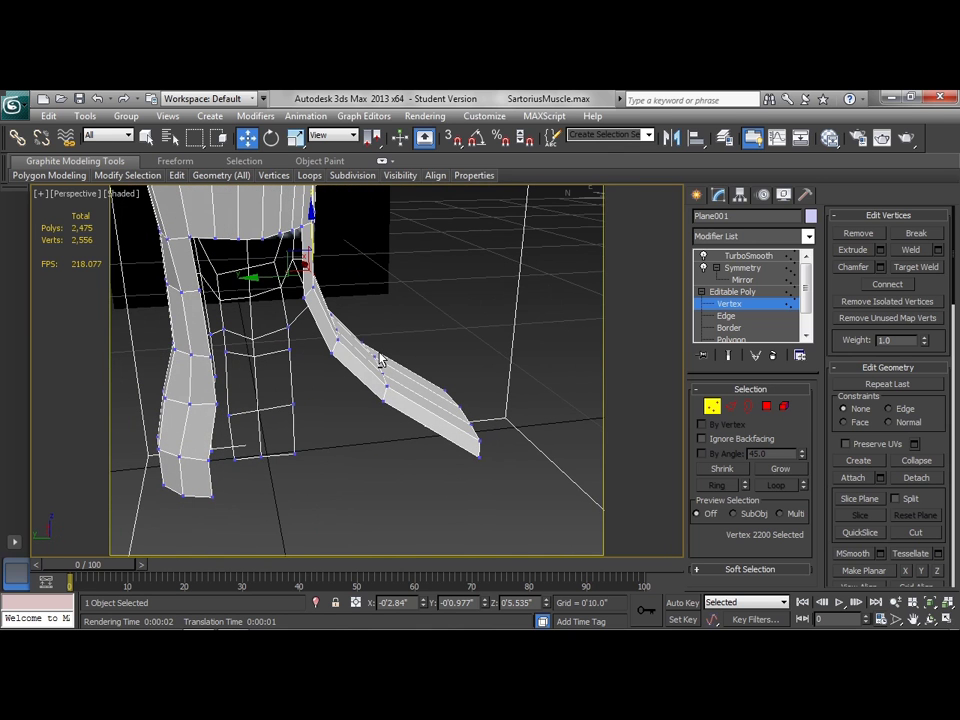
pyautogui.click(731, 408)
pyautogui.click(227, 240)
pyautogui.keyDown('ctrl'); pyautogui.click(246, 243); pyautogui.keyUp('ctrl')
pyautogui.keyDown('ctrl'); pyautogui.click(271, 238); pyautogui.keyUp('ctrl')
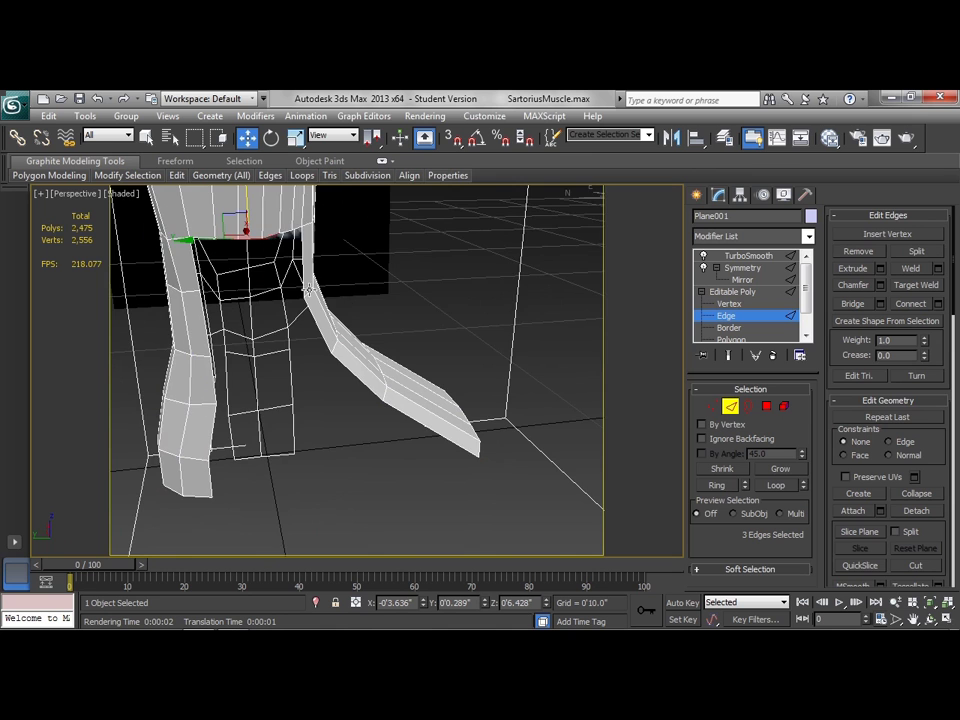
pyautogui.moveTo(308, 289)
pyautogui.keyDown('alt'); pyautogui.mouseDown(button='middle')
pyautogui.moveTo(313, 298)
pyautogui.moveTo(270, 289)
pyautogui.moveTo(298, 272)
pyautogui.mouseUp(button='middle'); pyautogui.keyUp('alt')
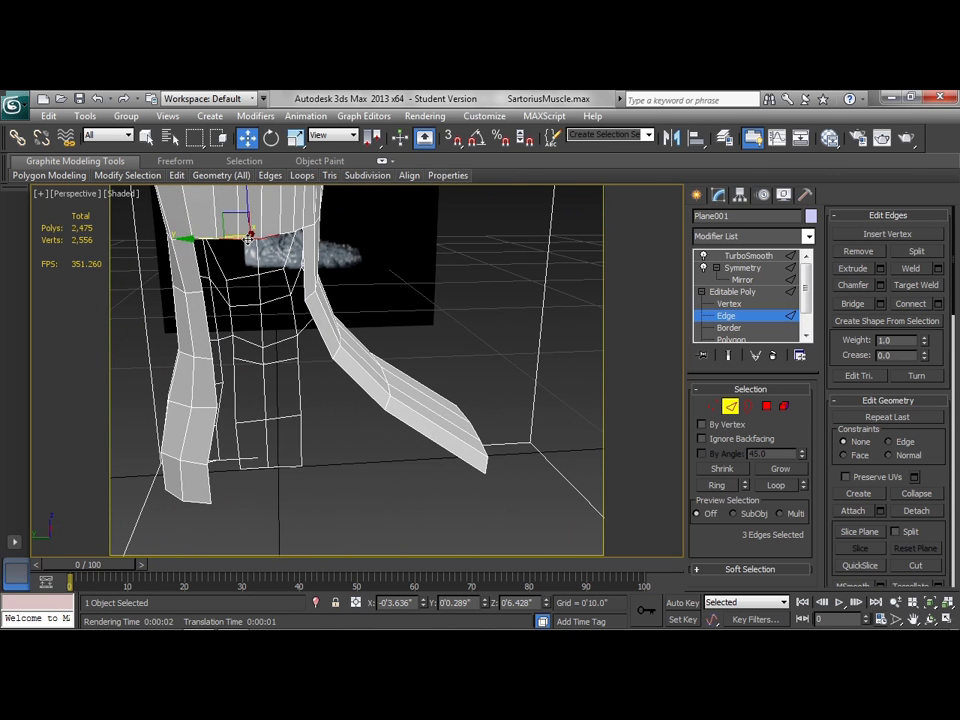